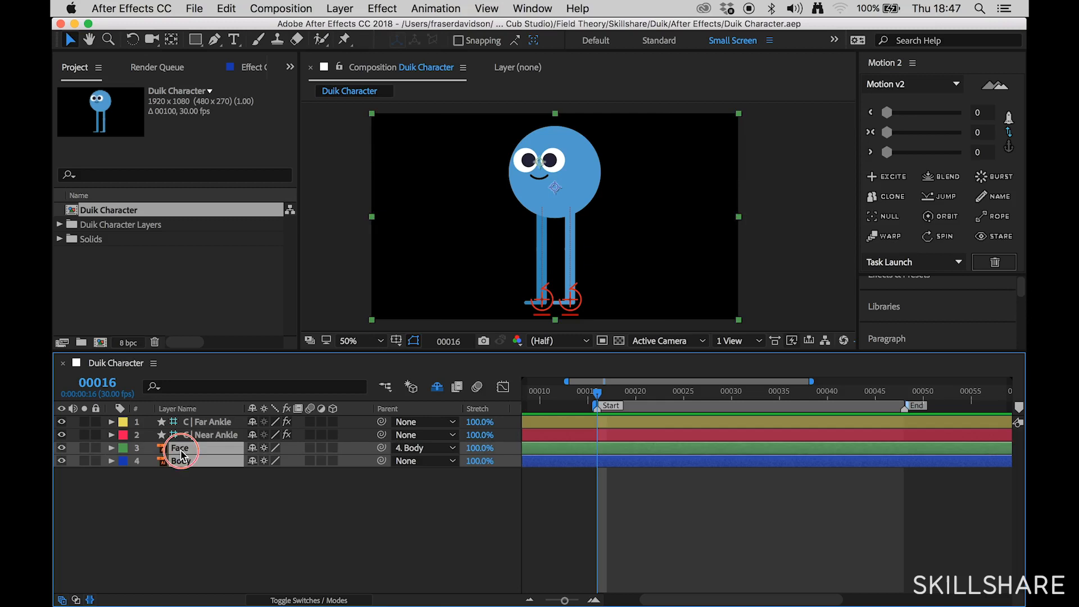
- Keyframe the Position of the Face and Body layers at the Start marker (frame 16) and End marker (frame 48)
left_click(114, 450)
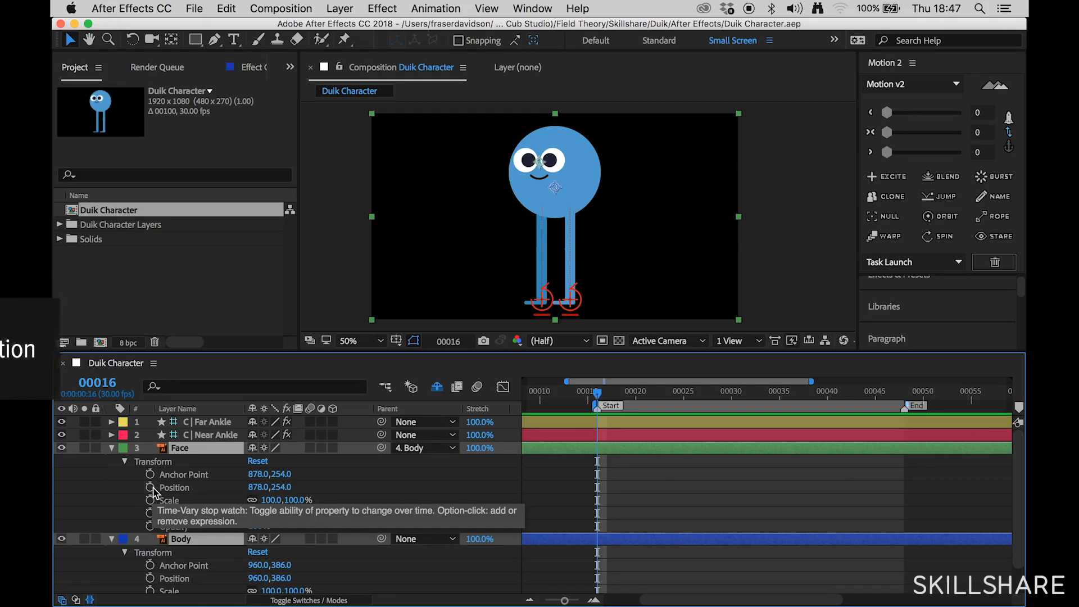
key("p")
left_click(150, 462)
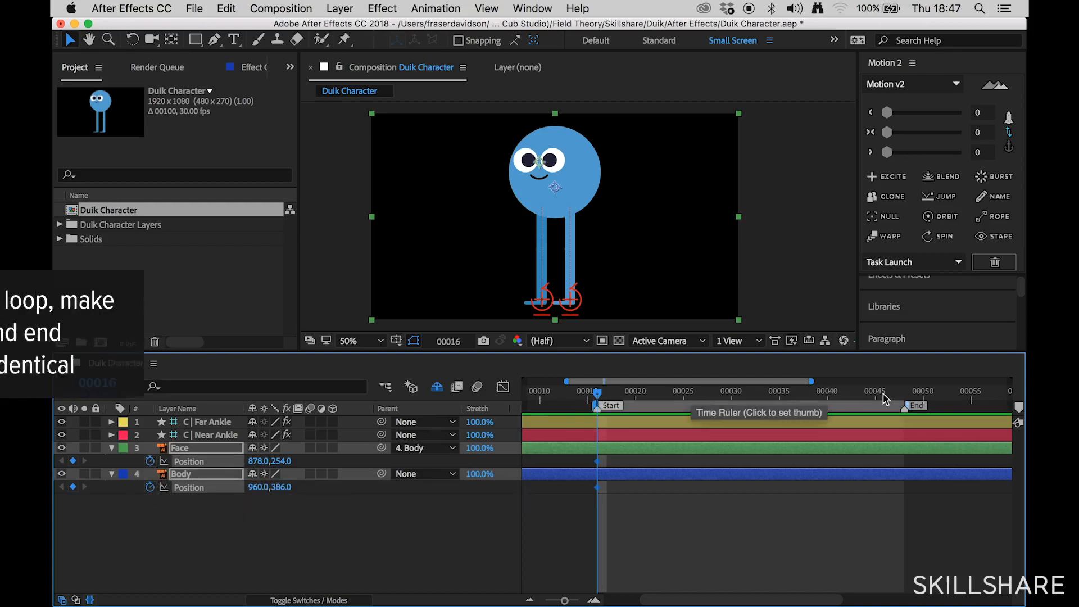
left_click(904, 395)
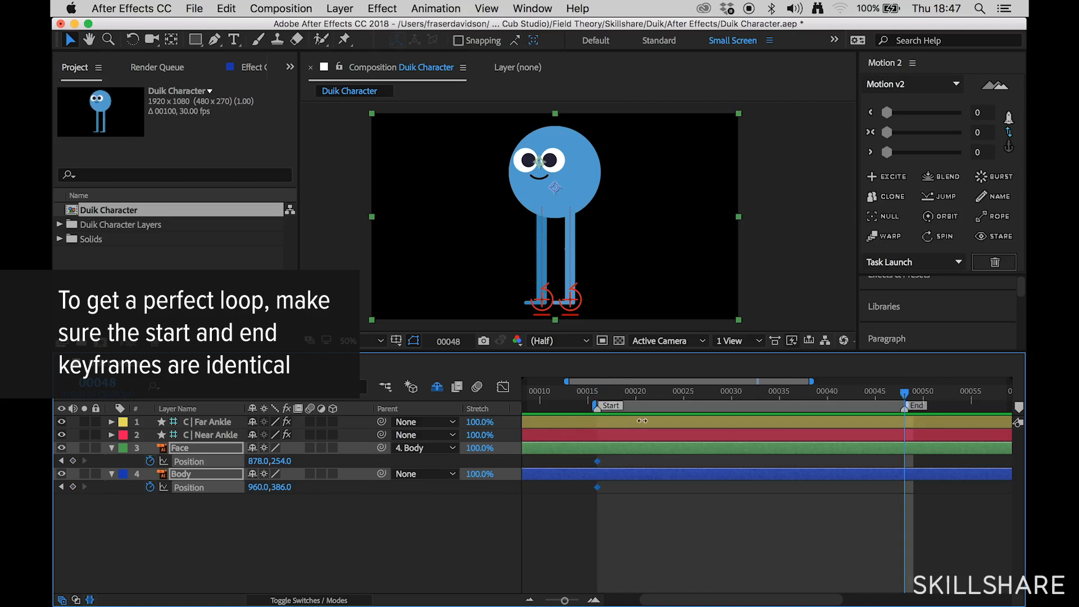
left_click(73, 461)
left_click(73, 487)
- Add Position keyframes with the same values to the Face and Body layers at the loop's midpoint, frame 32
left_click(752, 394)
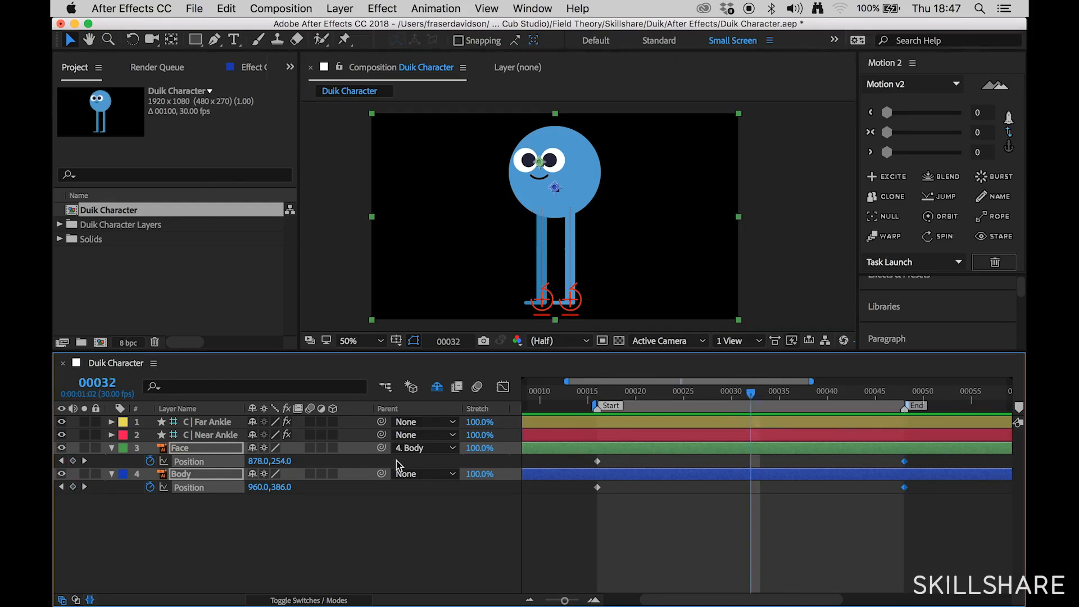
left_click(73, 461)
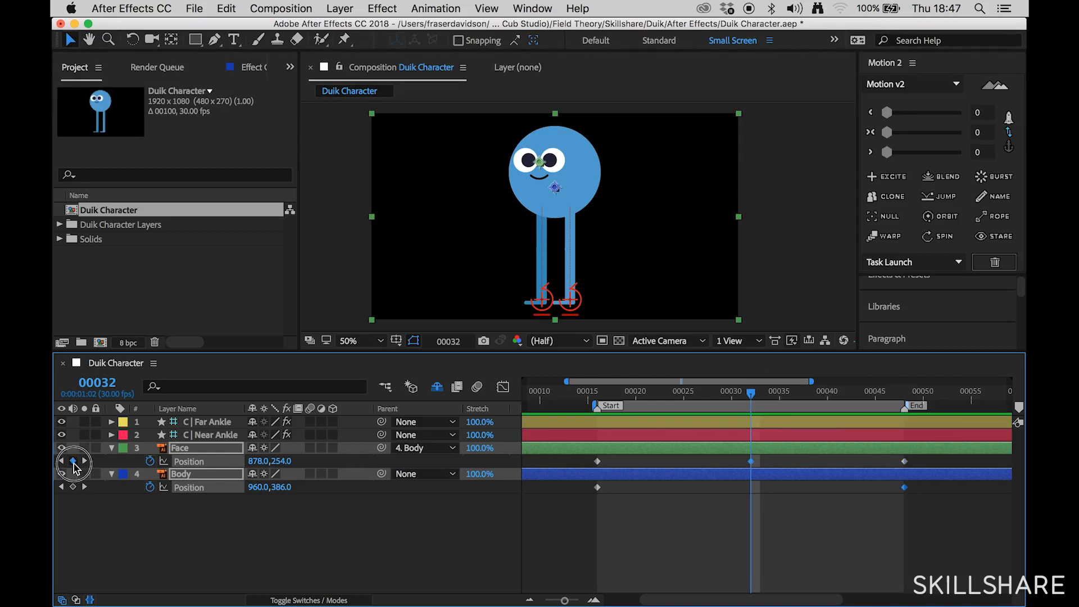
left_click(72, 487)
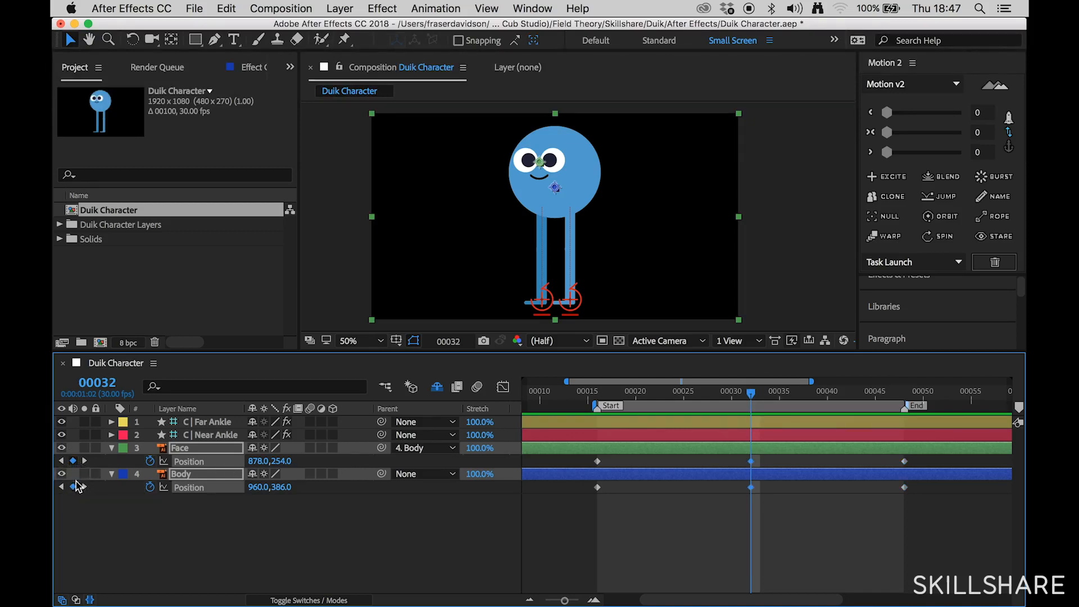
left_click(611, 518)
- At frame 24, lower the Body layer to position 960, 442 so that the legs bend
left_click(672, 393)
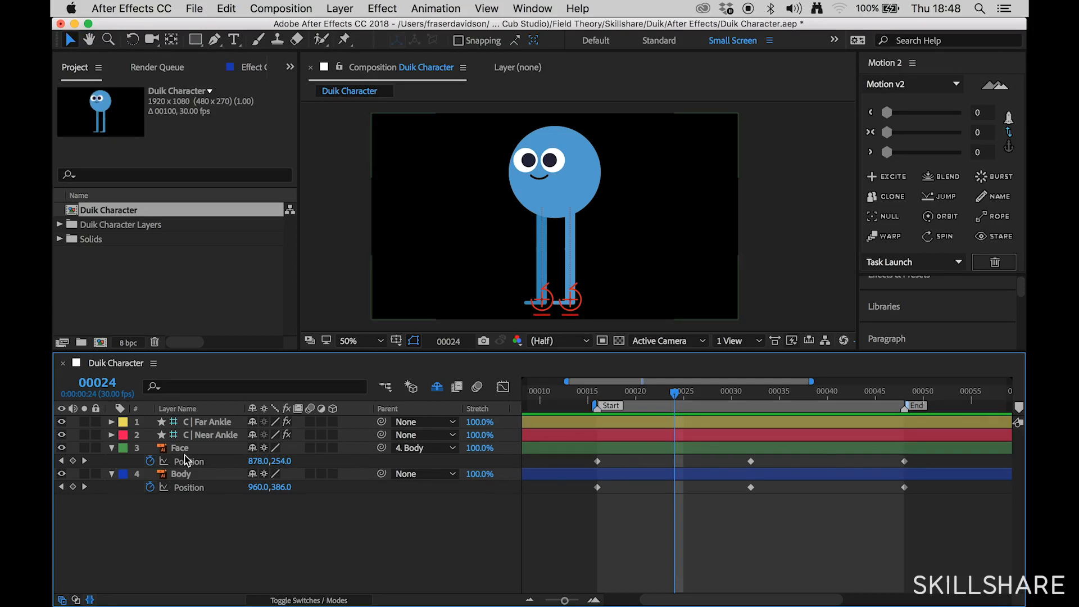
left_click(186, 475)
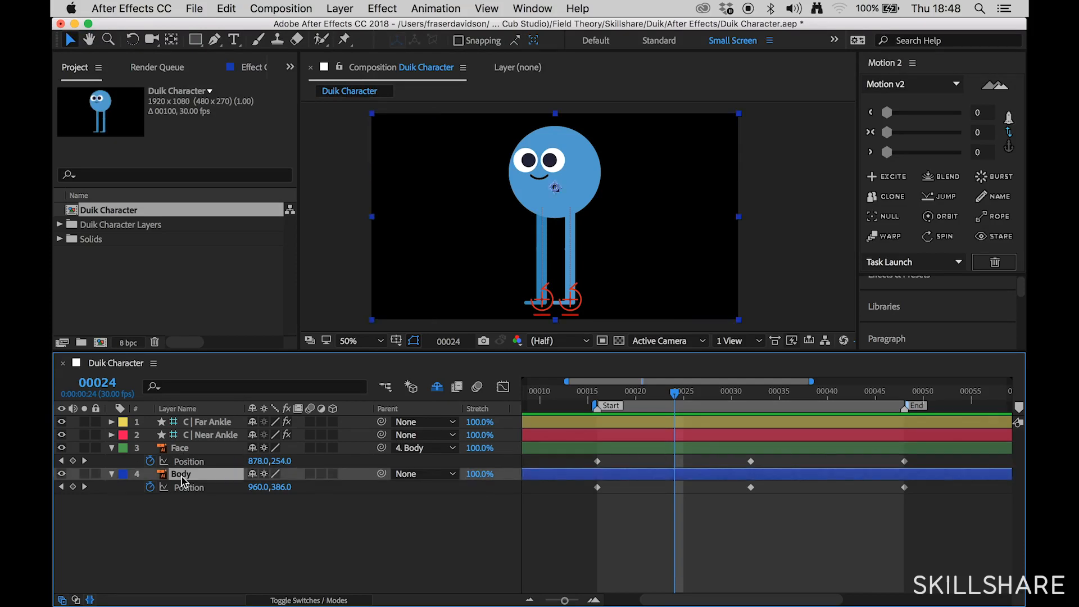
key("shift+Down")
key("shift+Down")
key("shift+Down")
key("shift+Down")
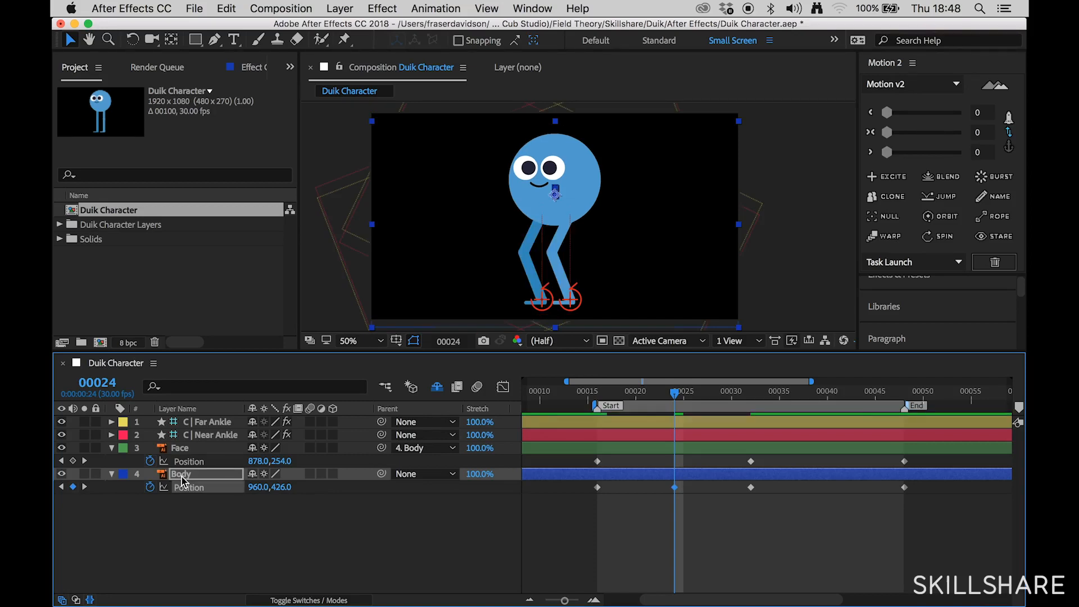
key("shift+Down")
key("shift+Down")
key("shift+Down")
key("shift+Down")
key("shift+Up")
key("shift+Up")
key("shift+Up")
key("shift+Up")
key("shift+Down")
key("Down")
key("Down")
key("Down")
key("Down")
key("Down")
key("Down")
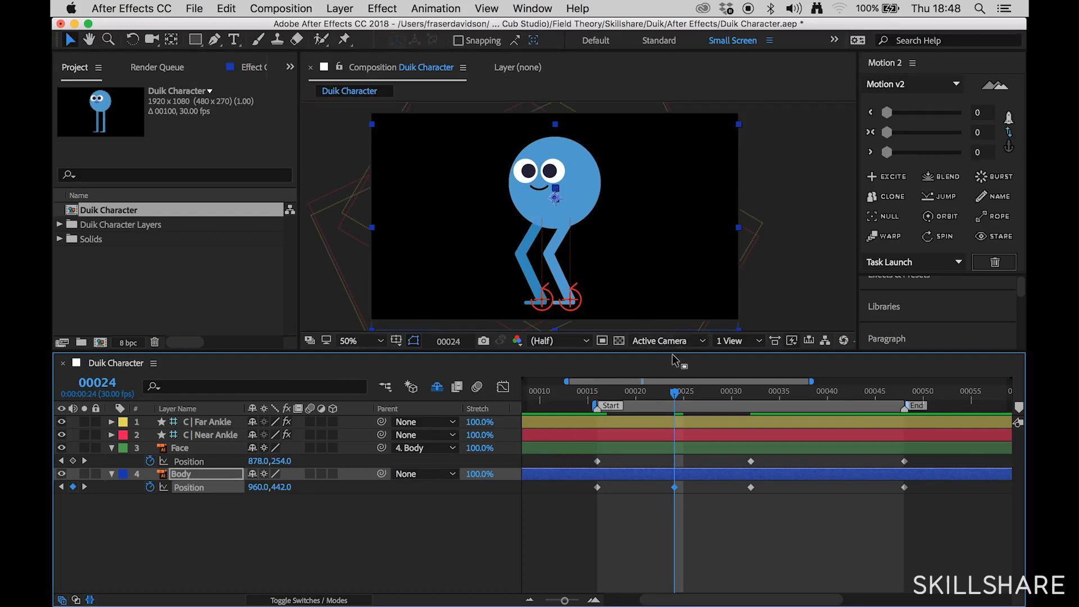
- Copy the Body layer's lowered Position keyframe from frame 24 and paste it at frame 40
left_click_drag(677, 393, 829, 410)
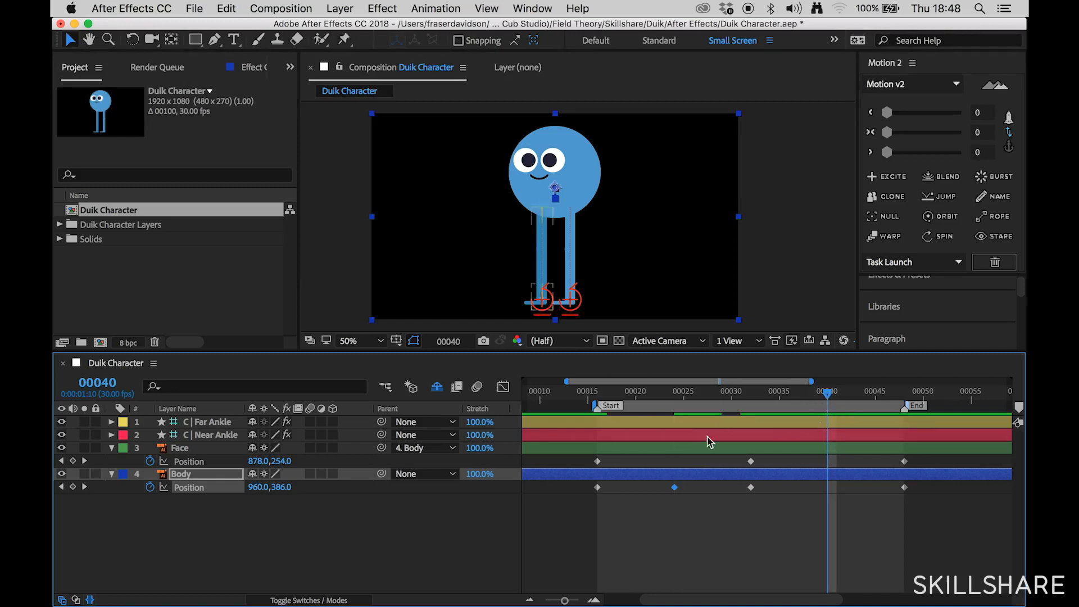
left_click(676, 487)
key("super+c")
key("super+v")
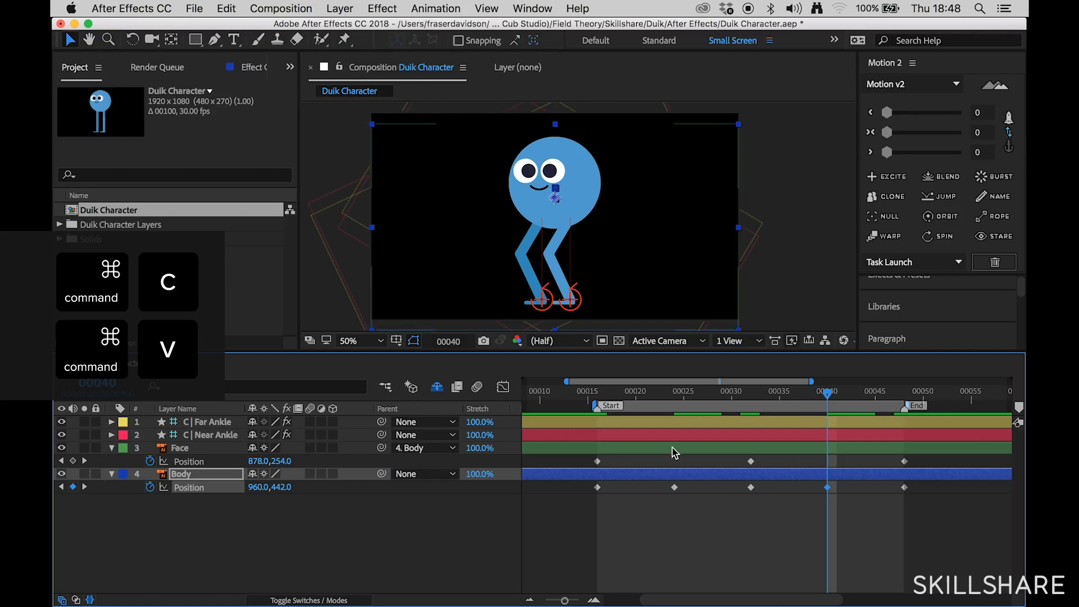
- Return to frame 16 and delete the Face layer's Position keyframes at frames 32 and 48
left_click_drag(591, 391, 601, 455)
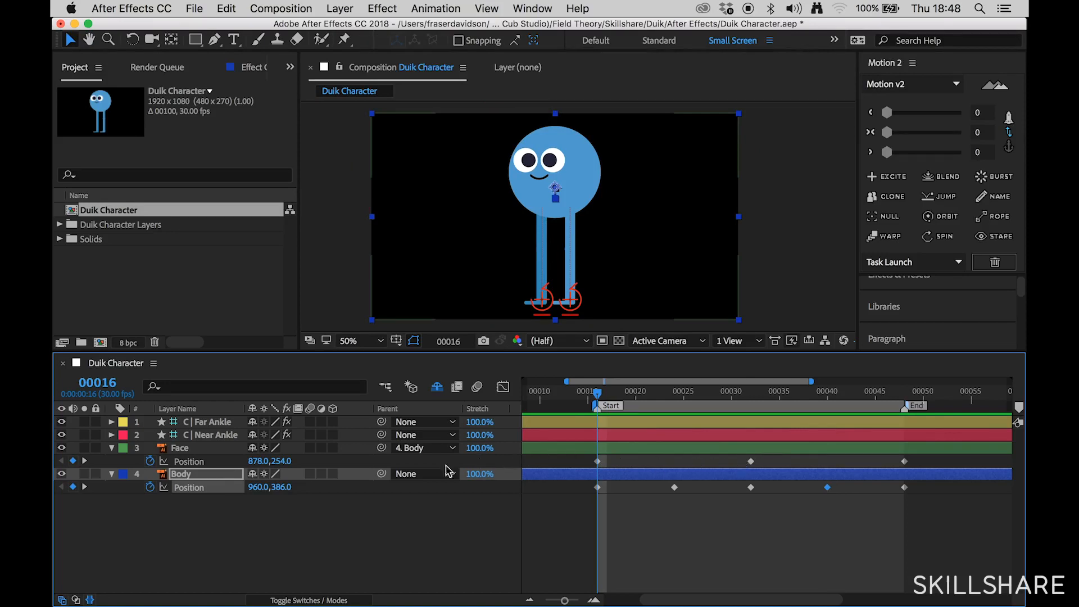
left_click_drag(740, 445, 924, 475)
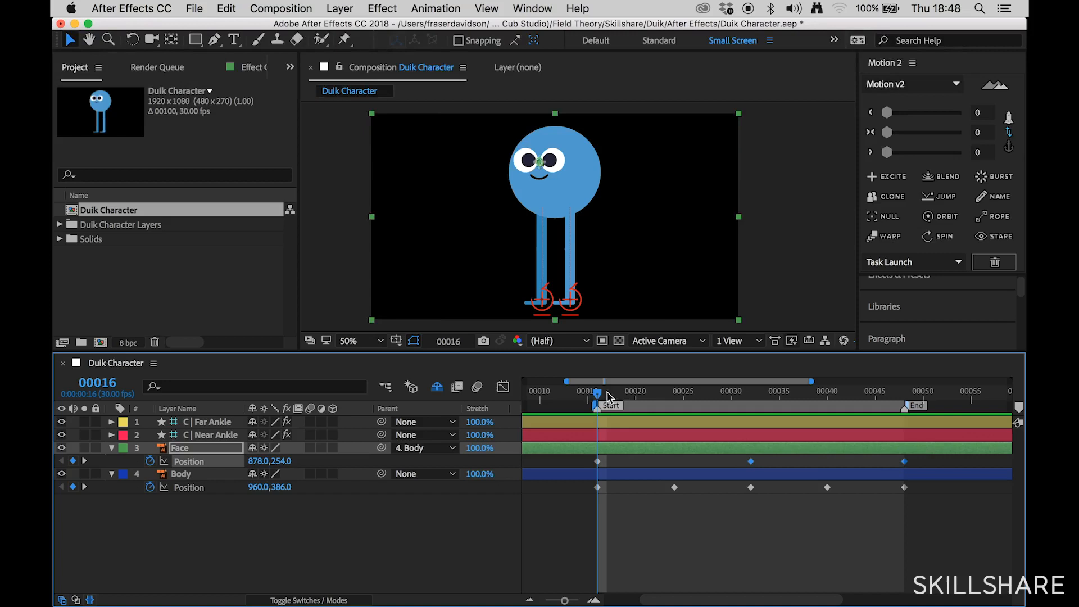
key("Delete")
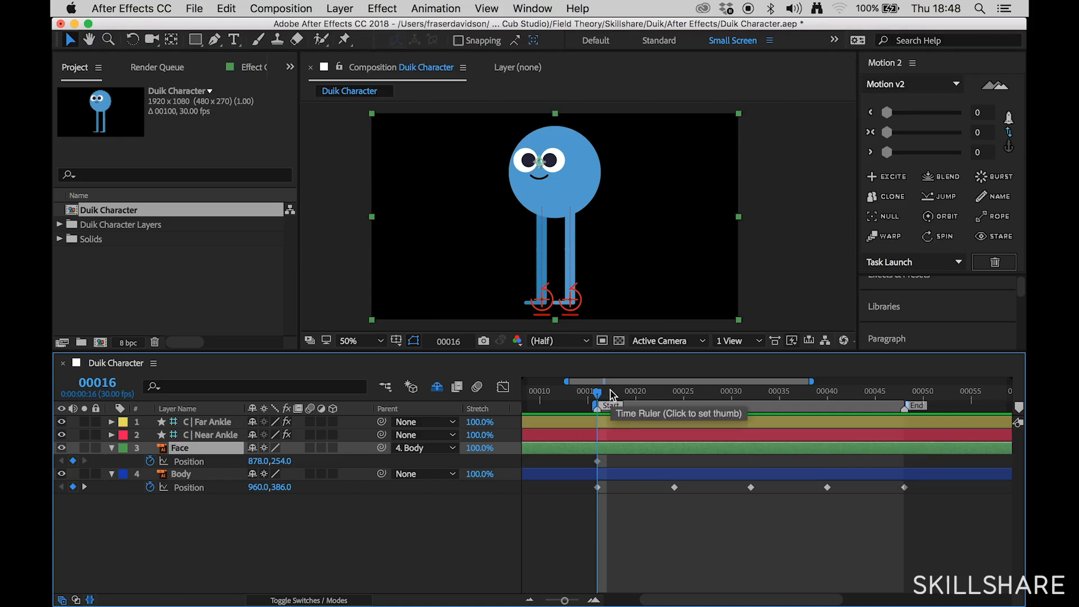
- Raise the Face layer to position 878, 214 at frame 16 and keyframe that same position at frames 32 and 48
key("shift+Up")
key("shift+Up")
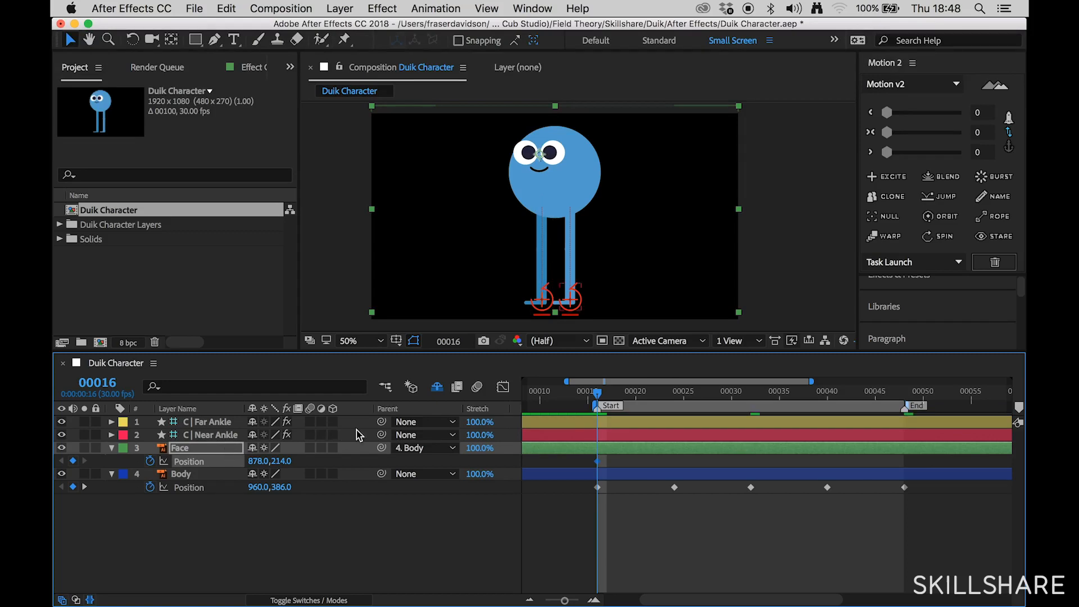
left_click(751, 393)
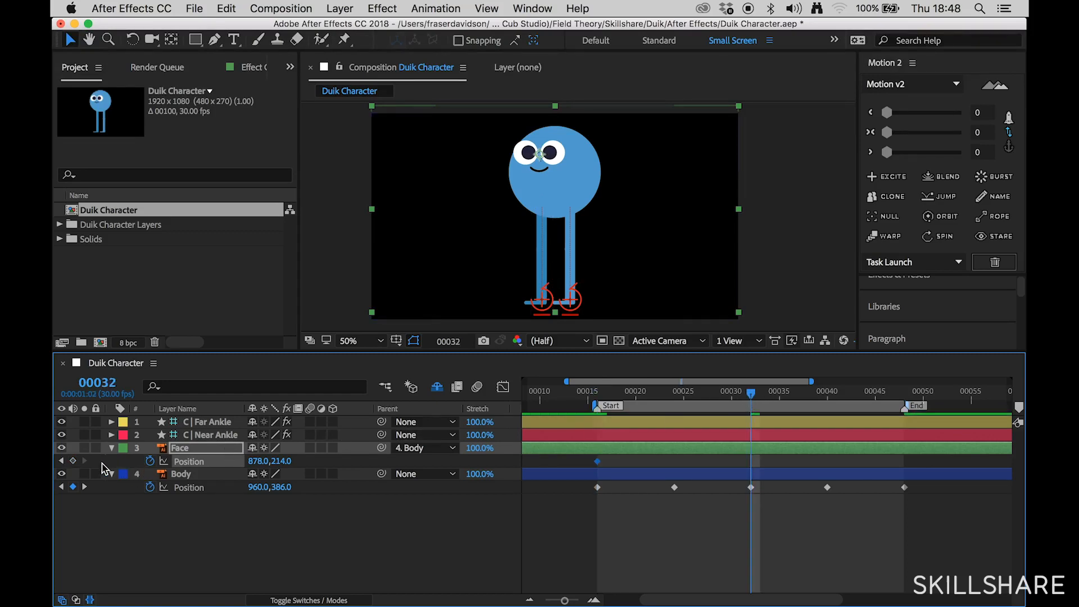
left_click(903, 394)
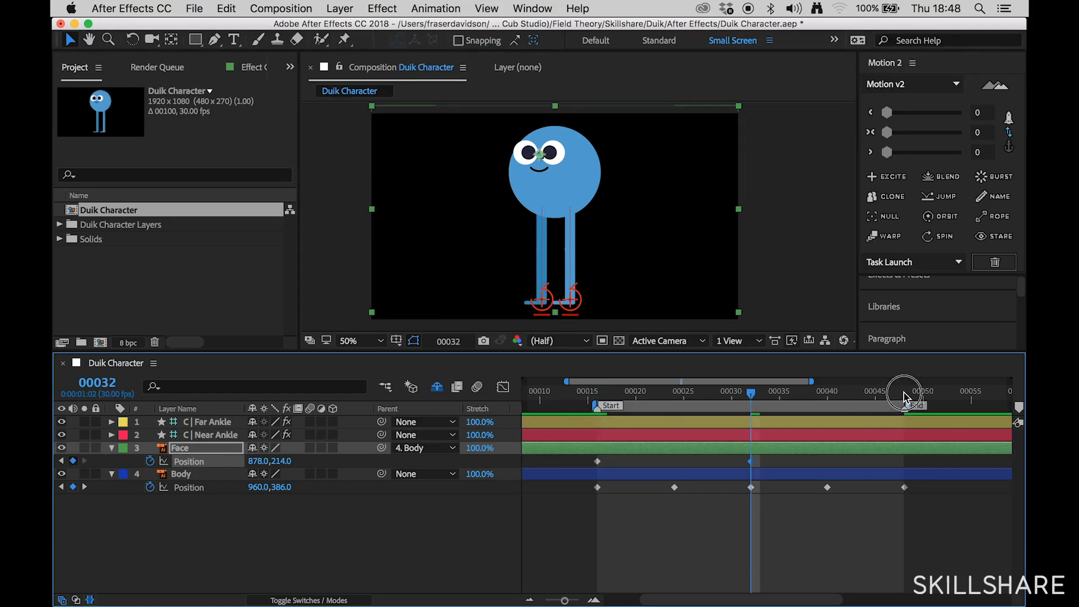
left_click(72, 460)
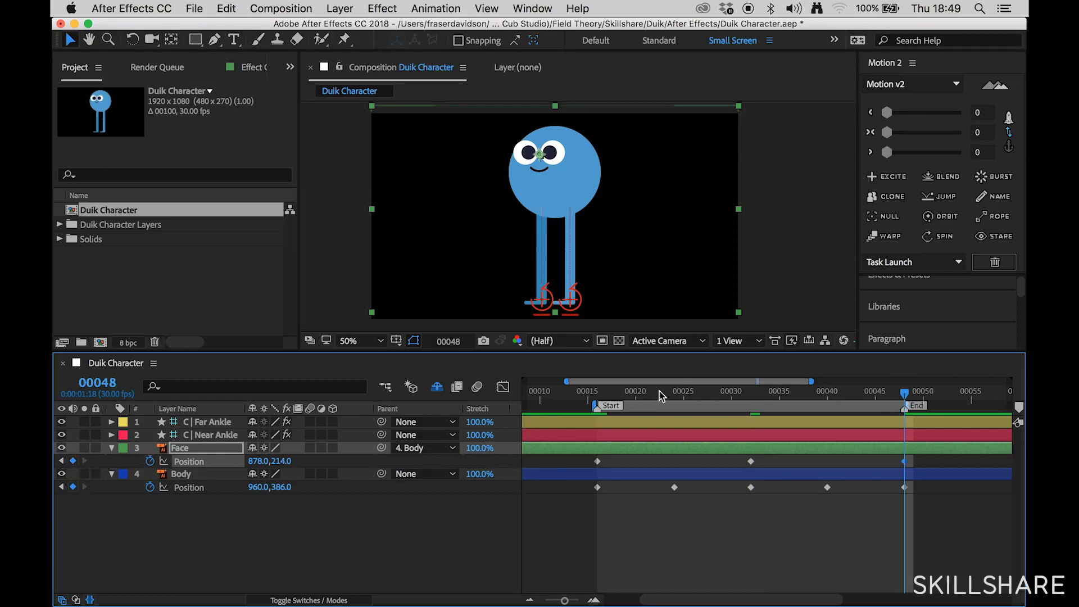
- At frame 24, lower the Face layer to position 878, 294
left_click_drag(603, 400, 673, 393)
left_click(671, 449)
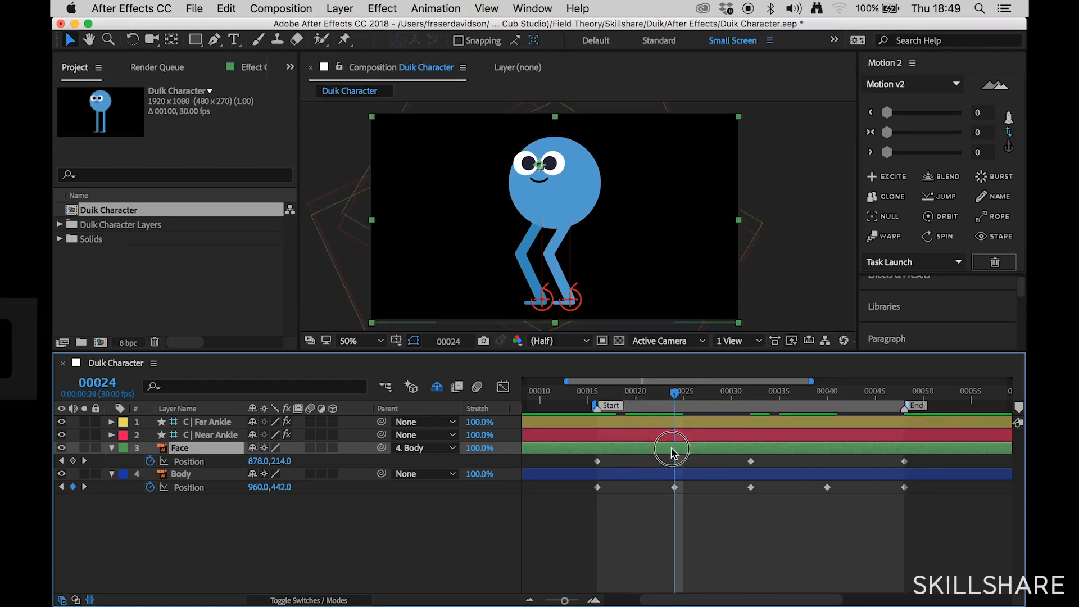
key("shift+Down")
key("shift+Down")
key("shift+Down")
key("shift+Down")
key("shift+Down")
key("shift+Down")
key("shift+Down")
key("shift+Down")
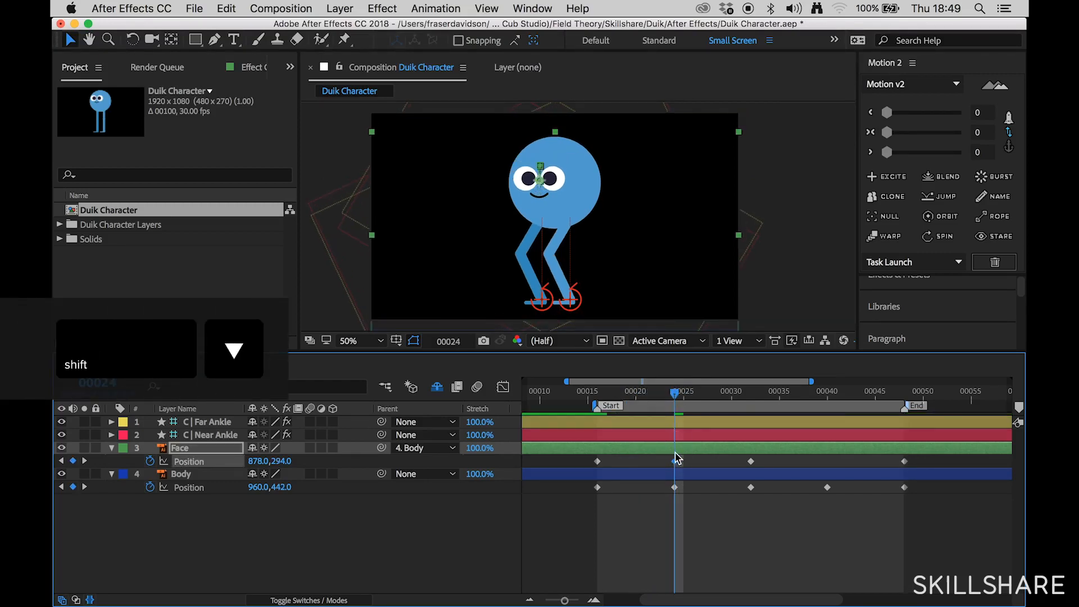
- Copy the Face layer's lowered Position keyframe from frame 24 and paste it at frame 40
key("cmd+c")
left_click(825, 393)
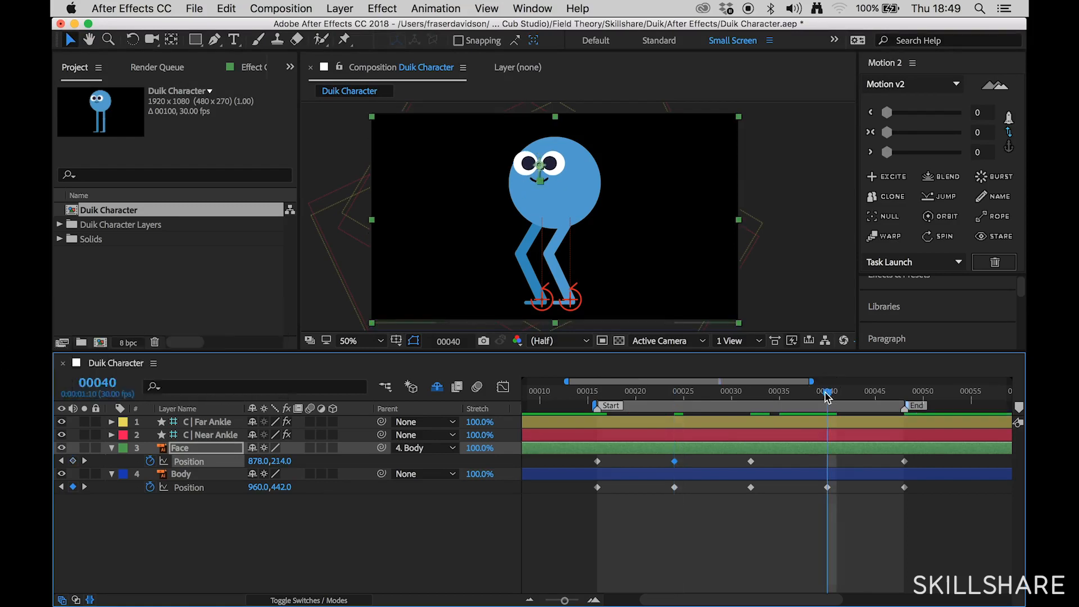
key("cmd+v")
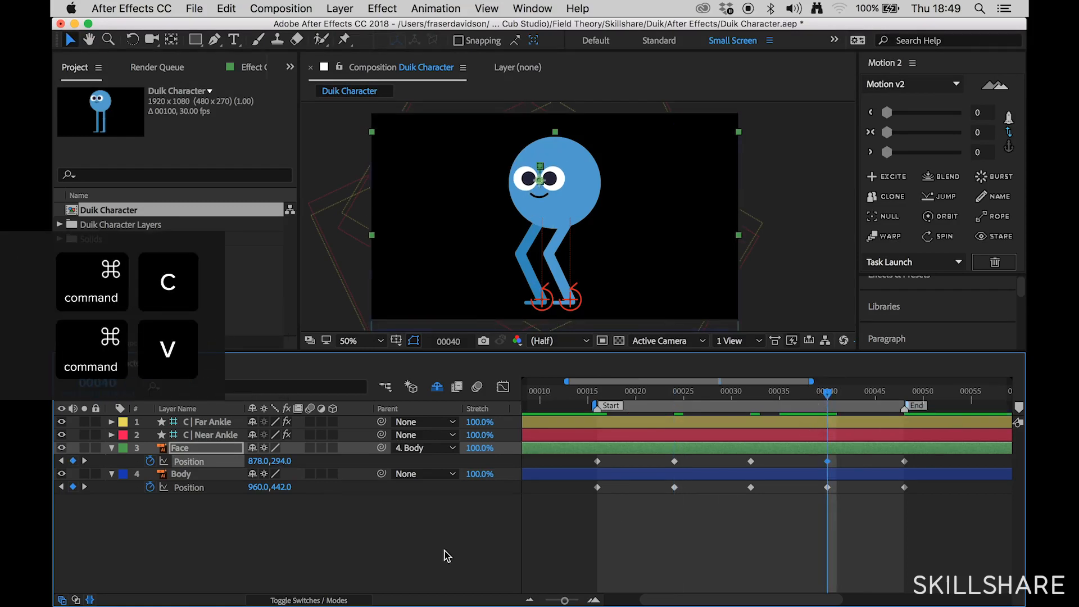
- Apply Easy Ease to all Position keyframes of the Face and Body layers
left_click(198, 463)
left_click(190, 487, "shift")
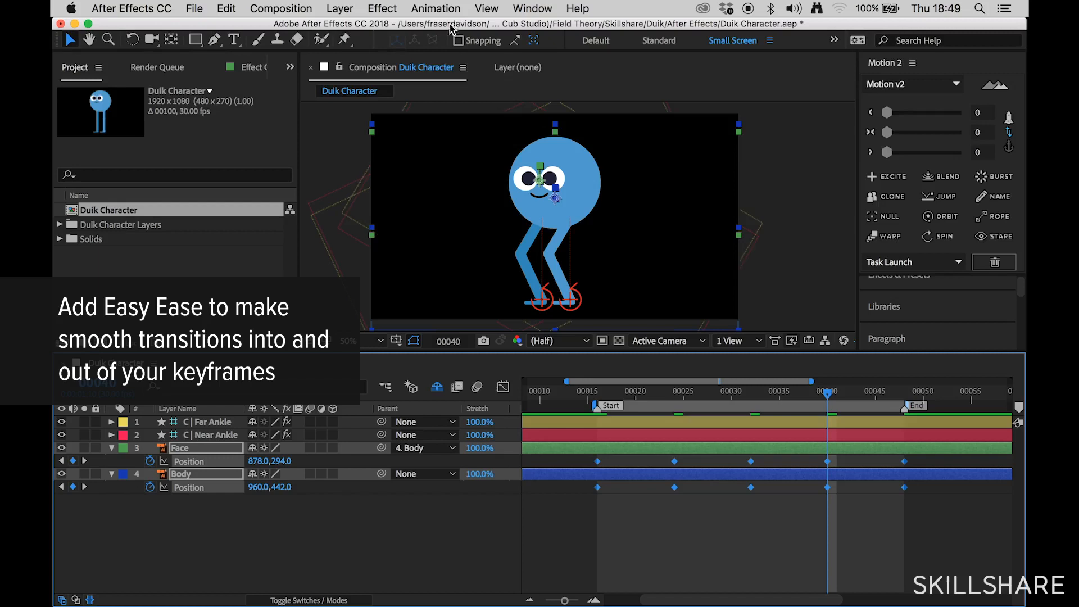
left_click(445, 8)
mouse_move(471, 153)
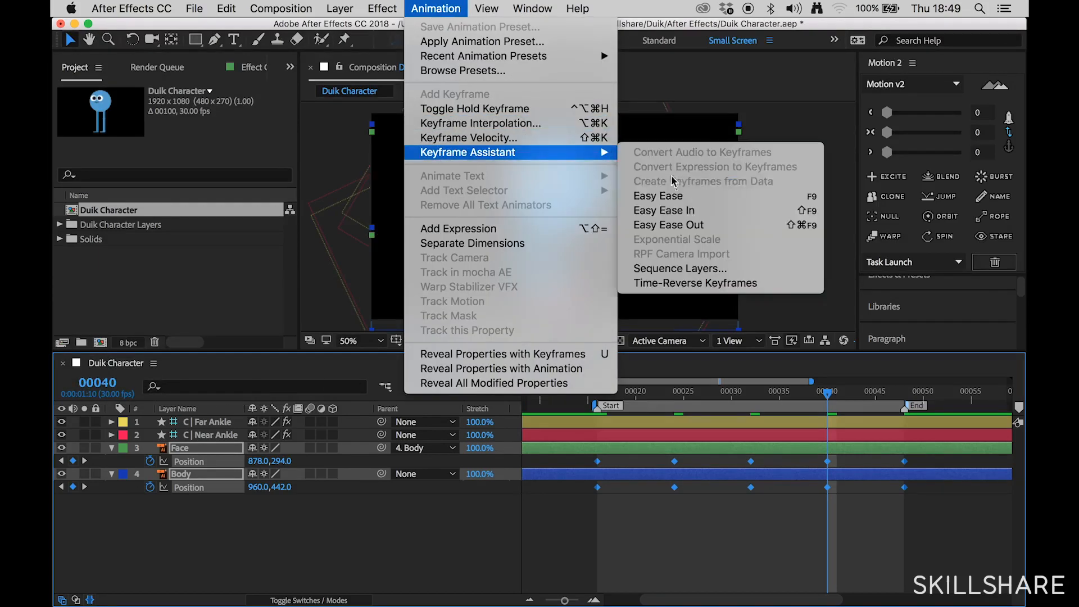
left_click(678, 199)
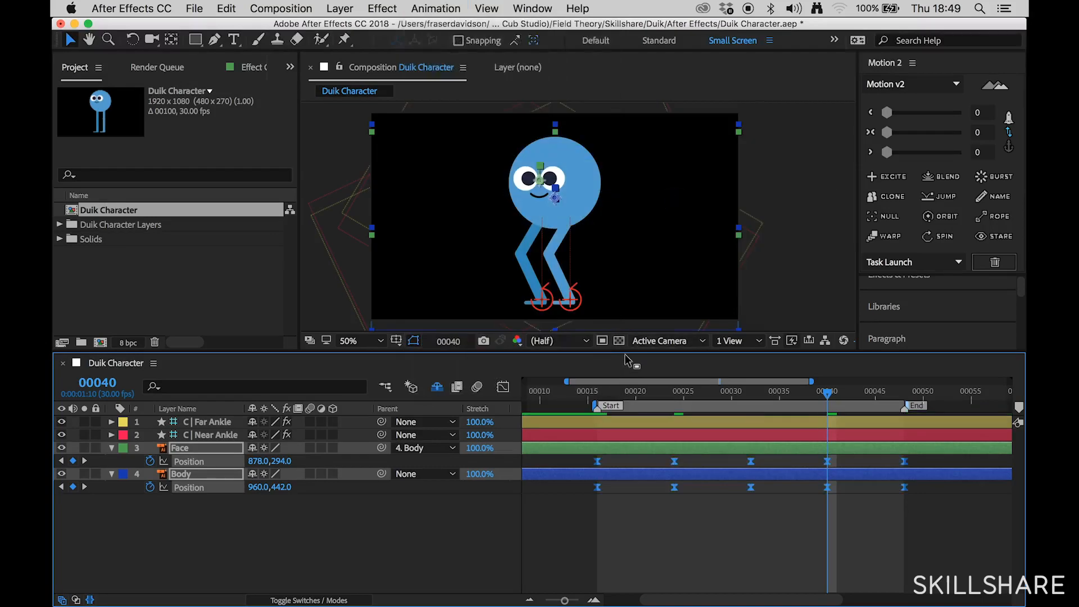
- Scrub through and play back the eased bounce from frame 16, and return to the Start marker
left_click_drag(606, 390, 881, 406)
left_click(808, 545)
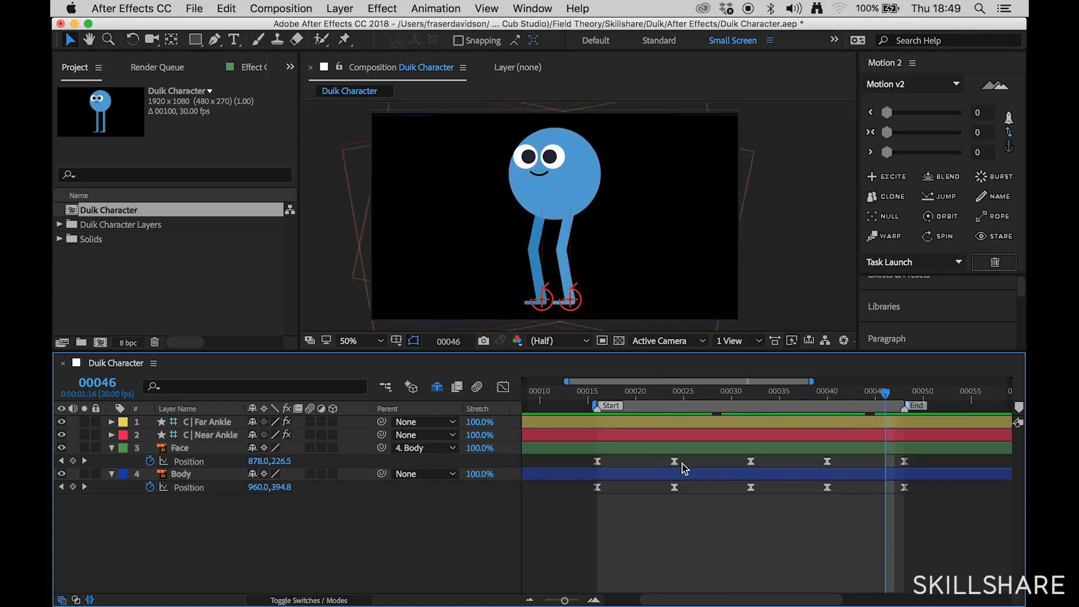
left_click(599, 395)
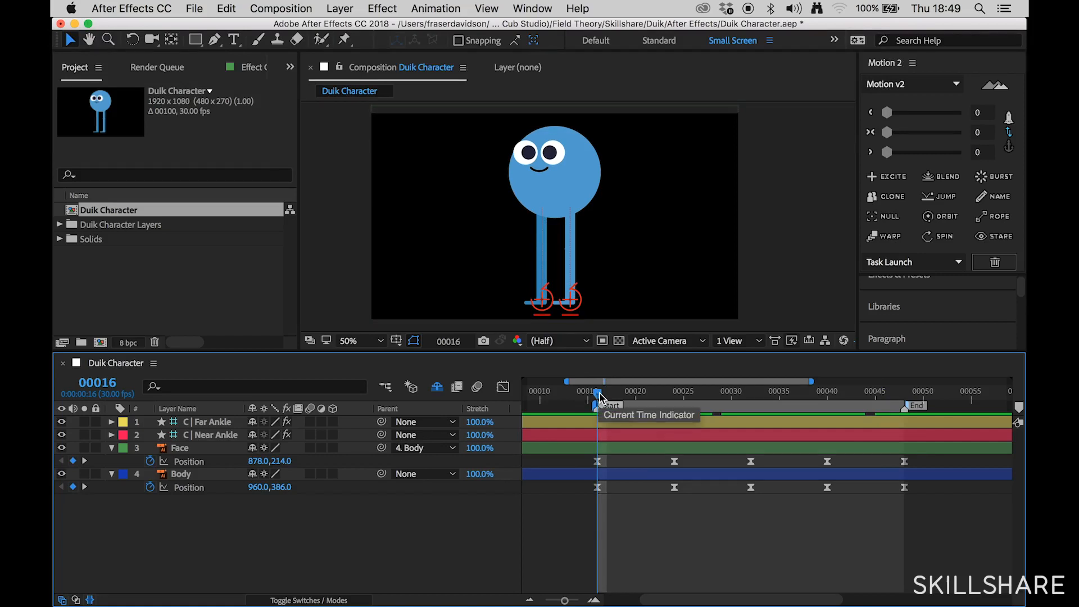
key("space")
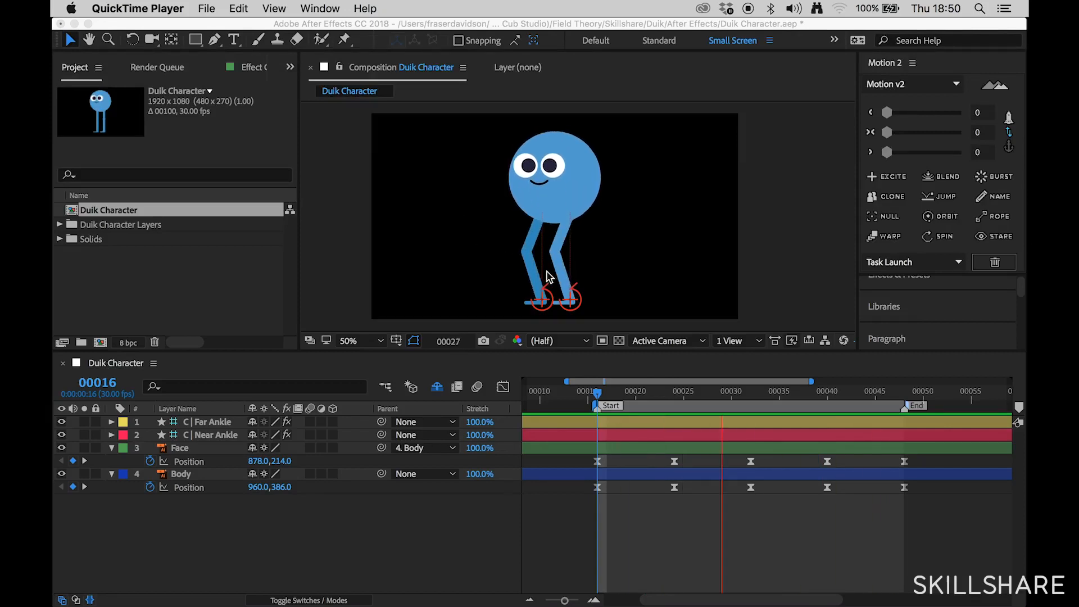
left_click(596, 395)
left_click(617, 395)
left_click_drag(616, 394, 602, 393)
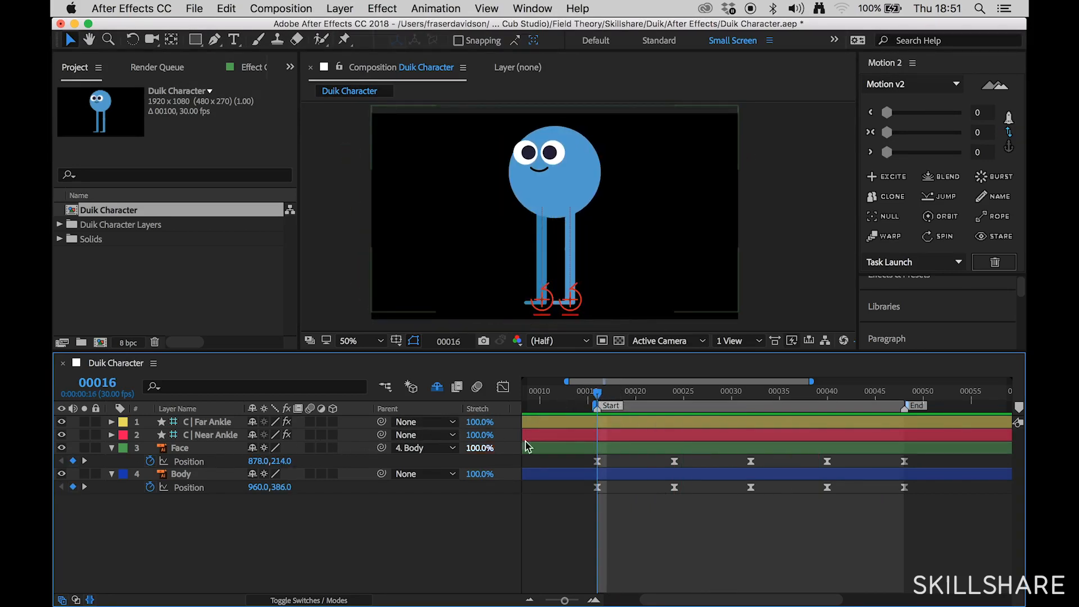
- Copy all Position keyframes of the Face layer and paste them at the End marker (frame 48), and do the same for the Body layer
left_click_drag(599, 396, 905, 407)
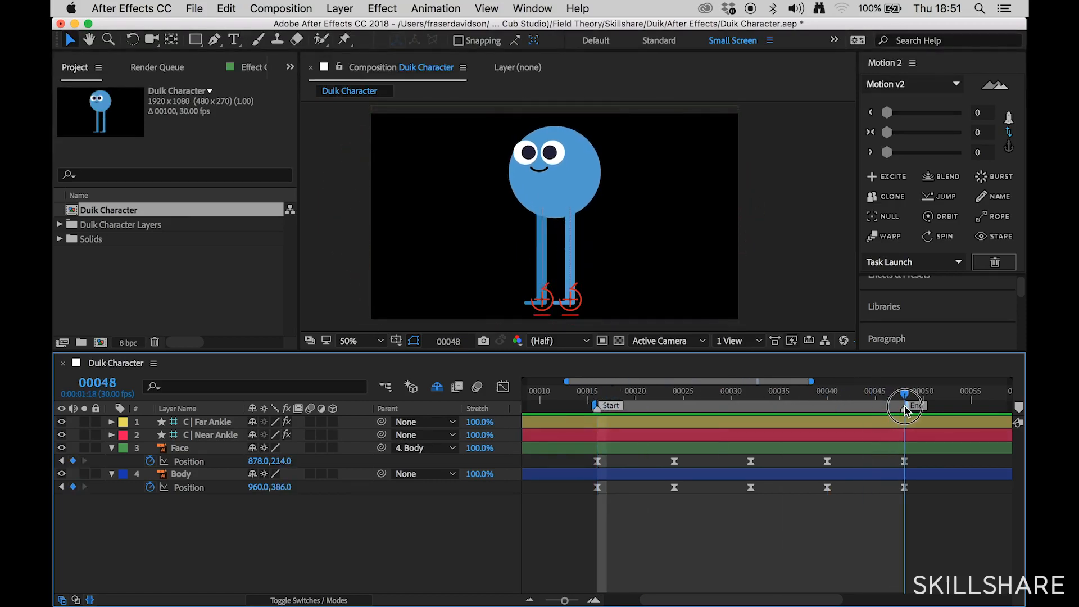
key("h")
left_click_drag(940, 535, 905, 523)
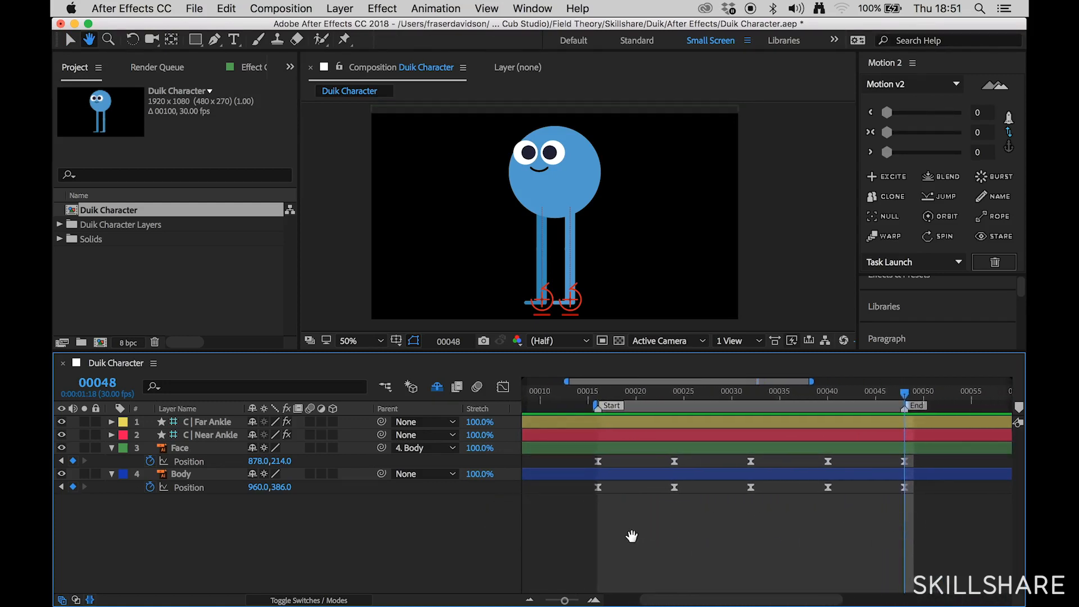
key("v")
left_click(196, 462)
key("super+c")
key("super+v")
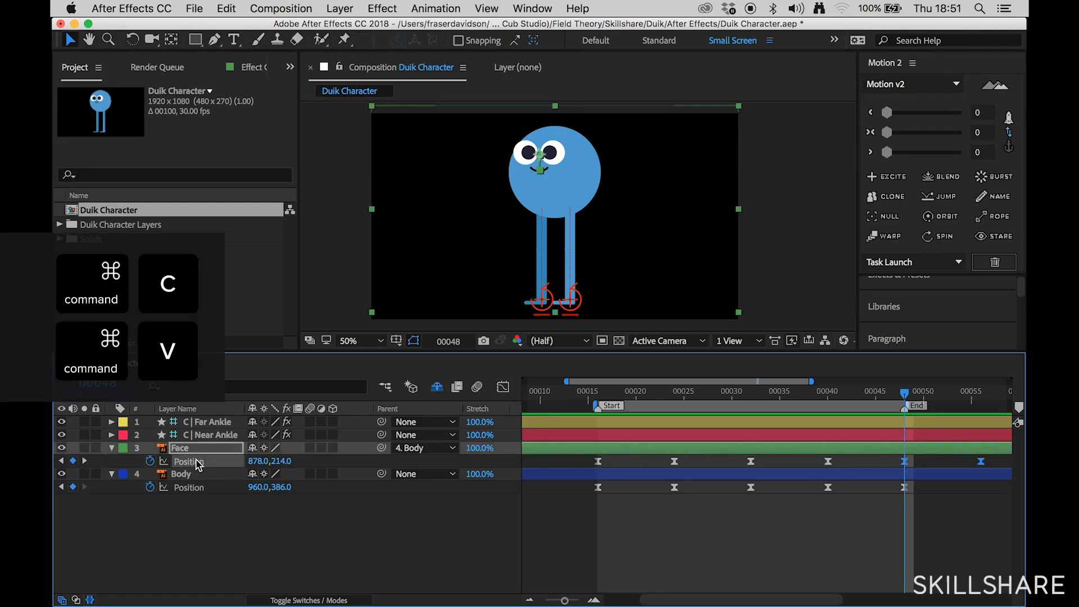
left_click(197, 488)
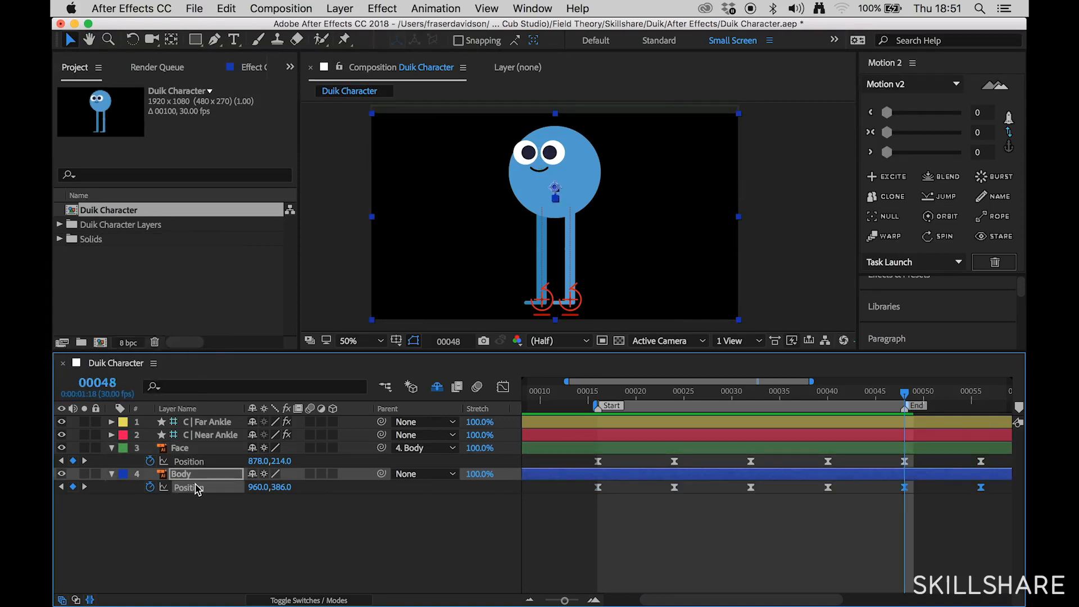
left_click(562, 532)
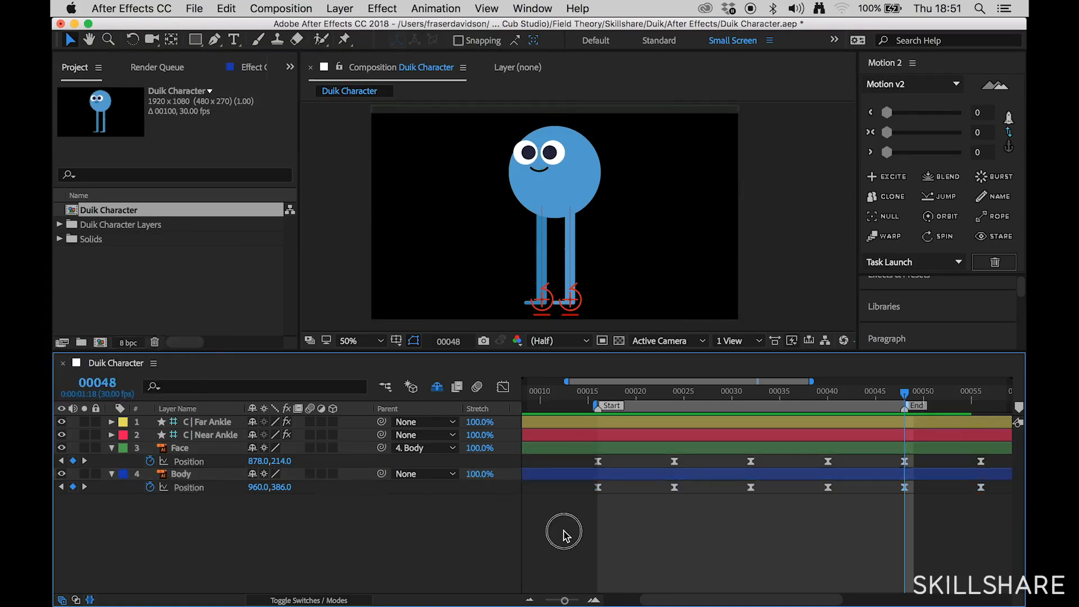
- Offset all Face Position keyframes three frames earlier than the Body keyframes and play back the bobbing from the Start marker
left_click(205, 462)
left_click_drag(602, 466, 573, 466)
left_click(691, 524)
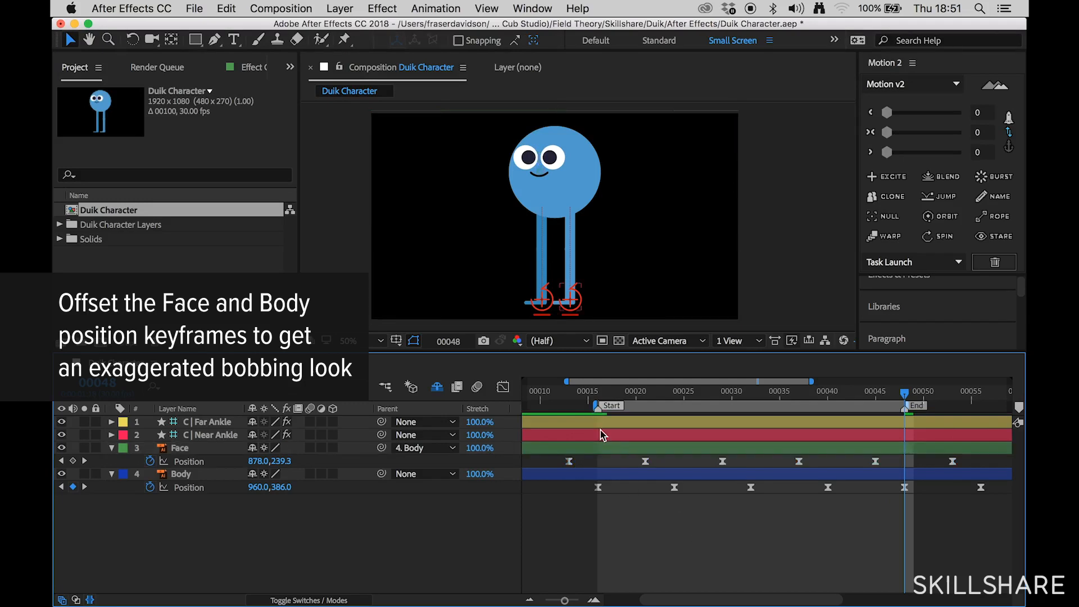
left_click(597, 400)
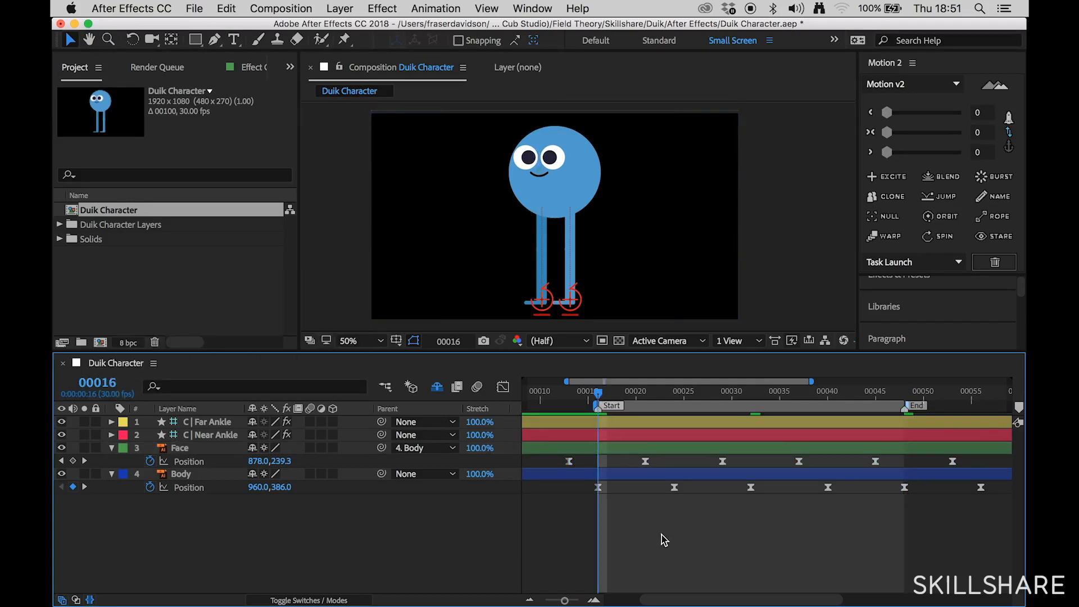
key("space")
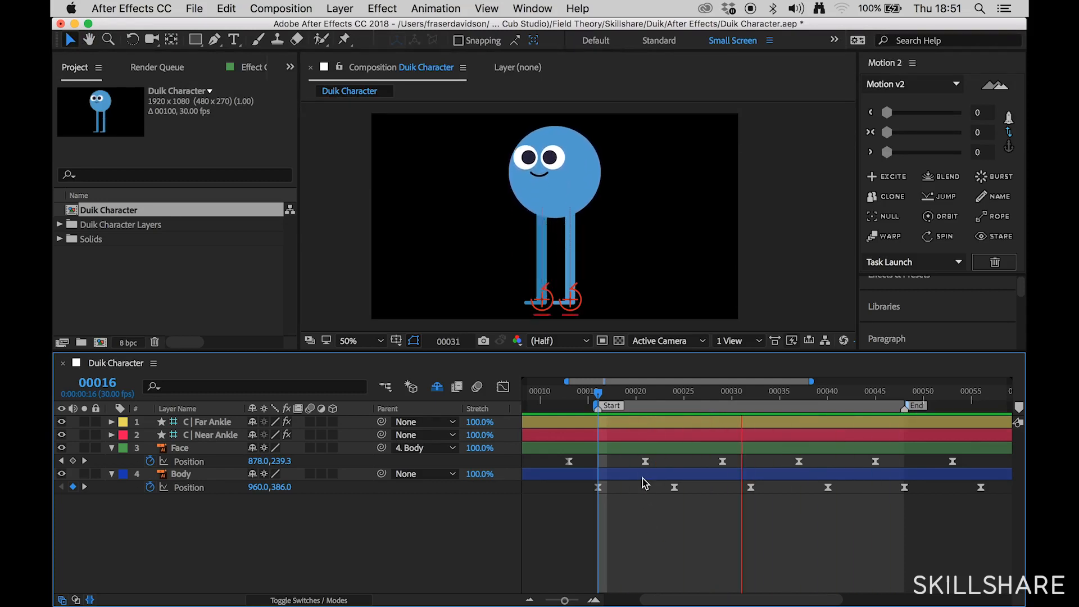
key("space")
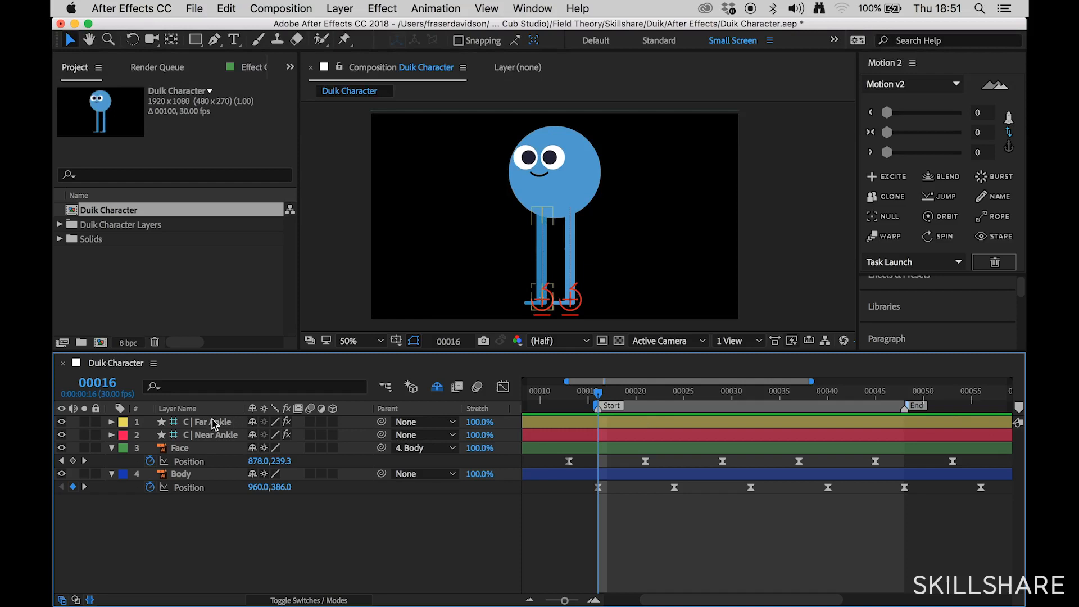
- Shift all Face Position keyframes further back so the first one sits at frame 3, and play back the animation
left_click(198, 461)
mouse_move(572, 467)
left_mouse_down()
mouse_move(475, 465)
mouse_move(586, 468)
mouse_move(554, 471)
left_mouse_up()
key("space")
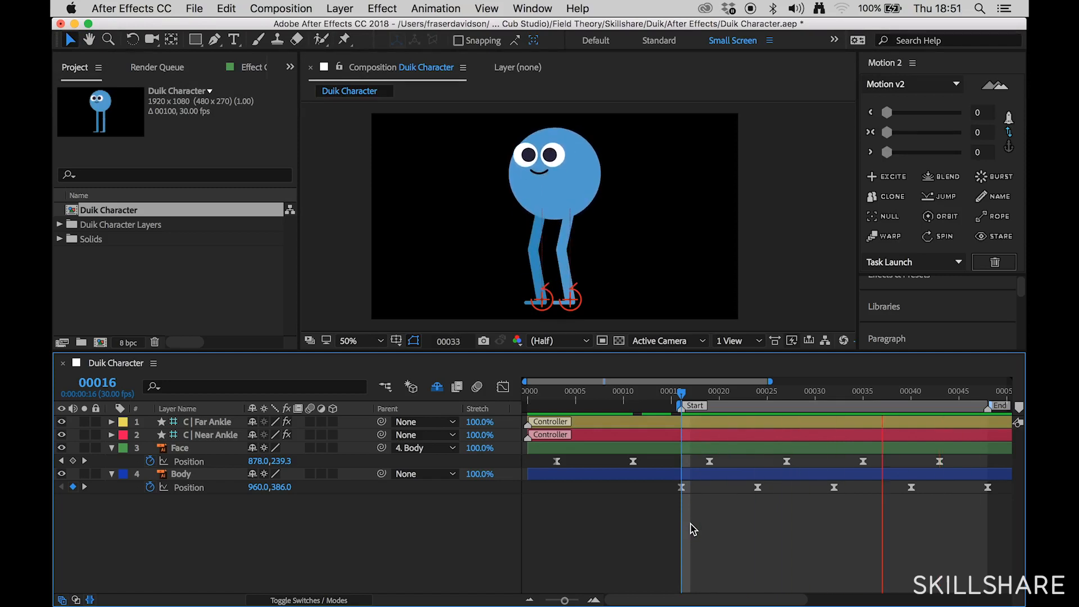
- Move the Face Position keyframes back in line with the Body keyframes, starting at frame 16, and play back the bounce
left_click(200, 465)
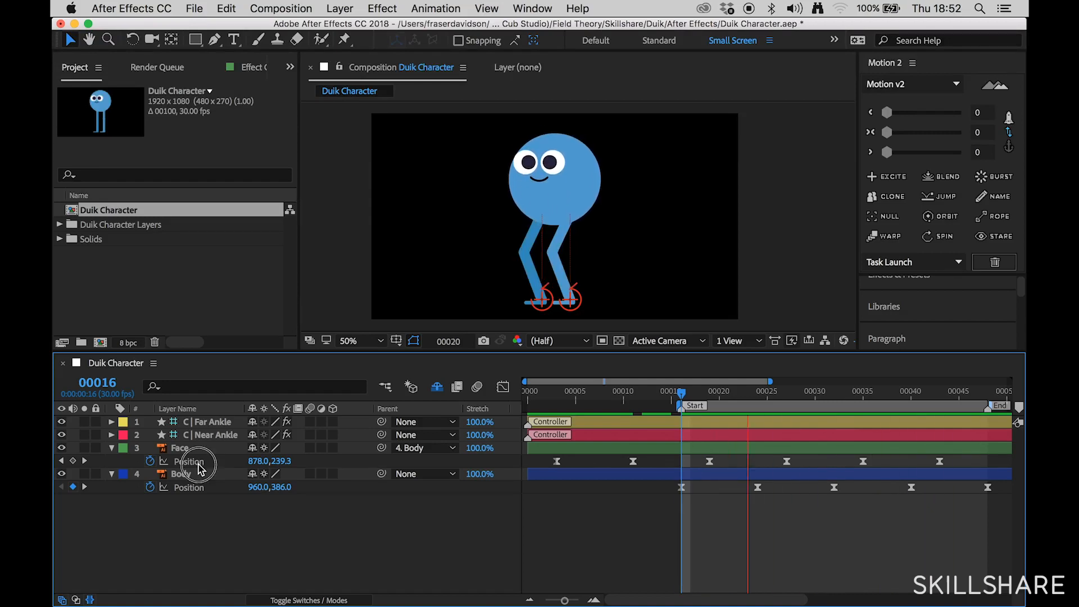
left_click_drag(633, 461, 759, 463)
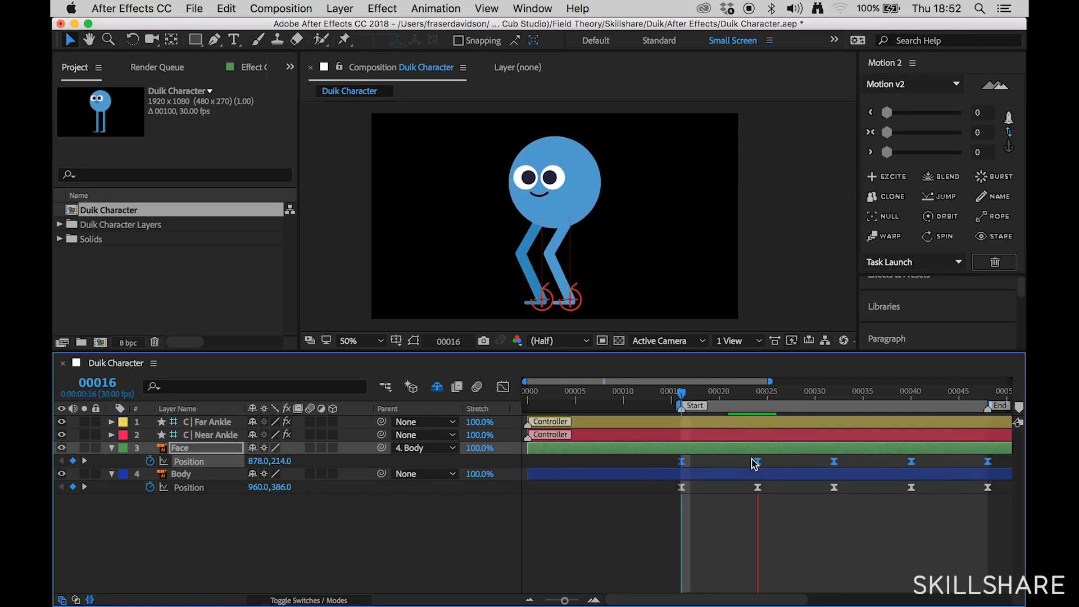
key("space")
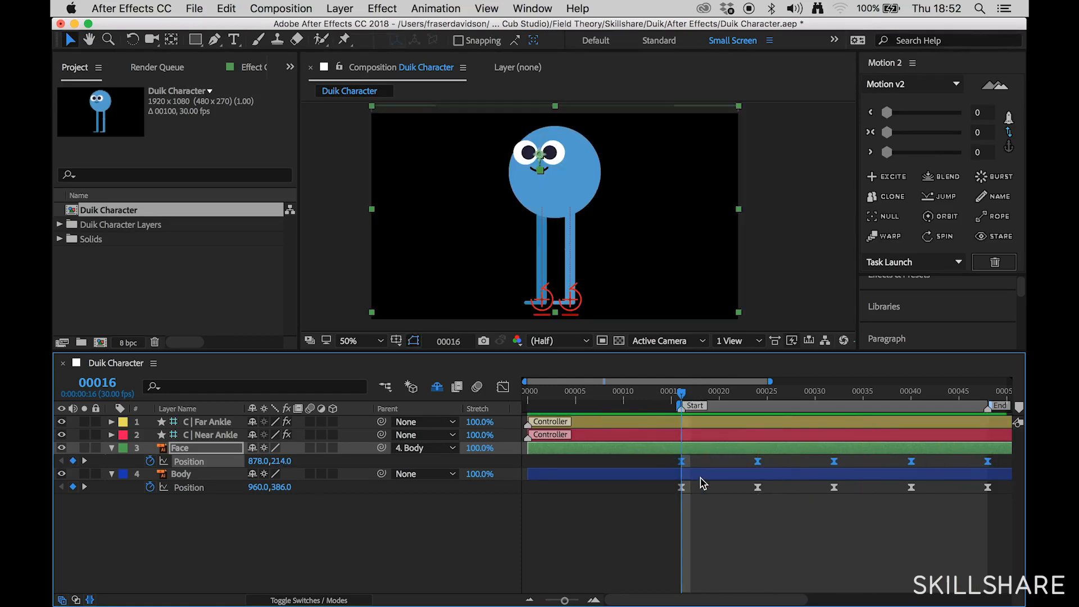
left_click(765, 558)
key("space")
left_click_drag(875, 541, 761, 518)
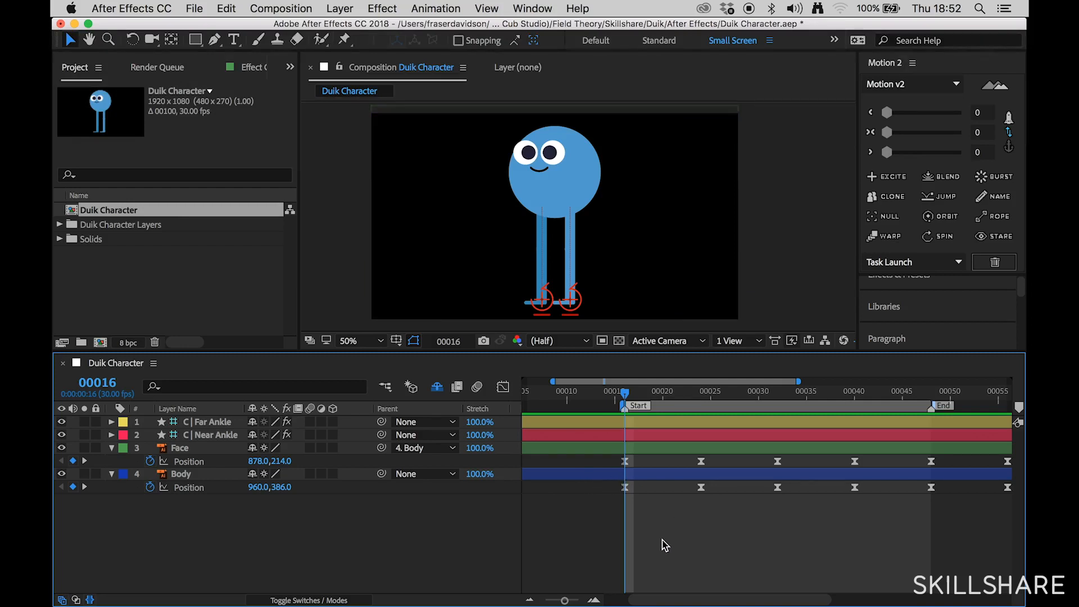
- Save the project and reveal the Position properties of the Far Ankle and Near Ankle controllers at the Start marker
key("super+s")
mouse_move(630, 399)
left_mouse_down()
mouse_move(817, 396)
mouse_move(595, 395)
mouse_move(625, 403)
left_mouse_up()
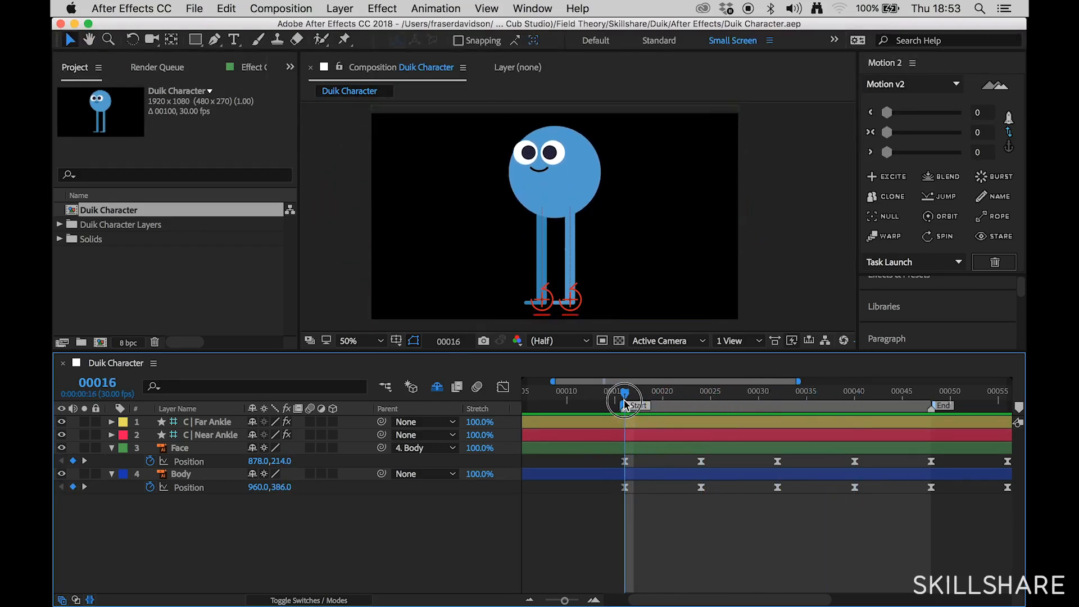
left_click(216, 425)
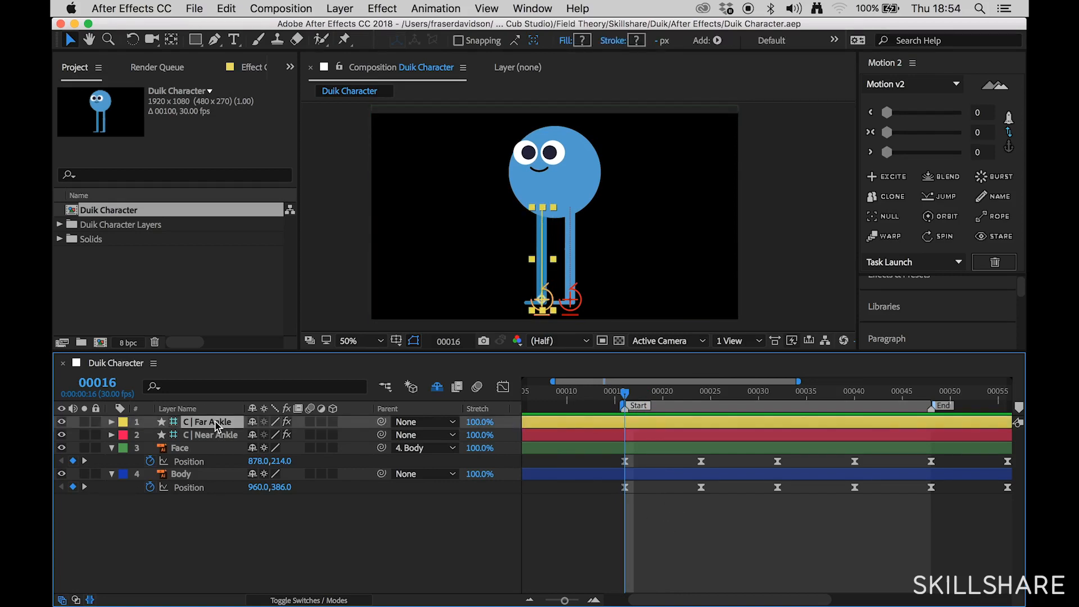
key("p")
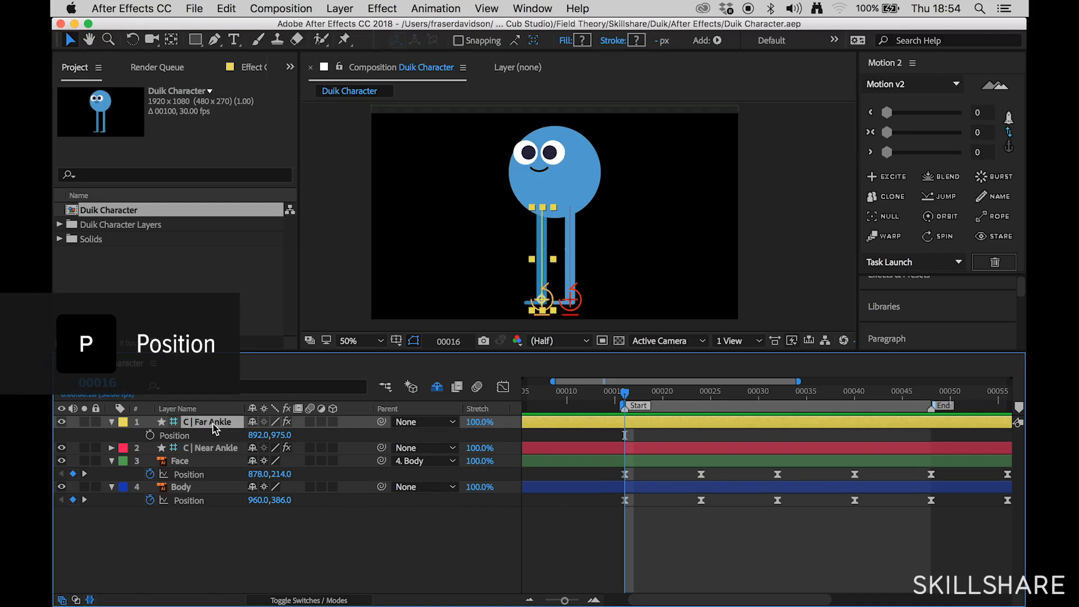
left_click(209, 454)
key("p")
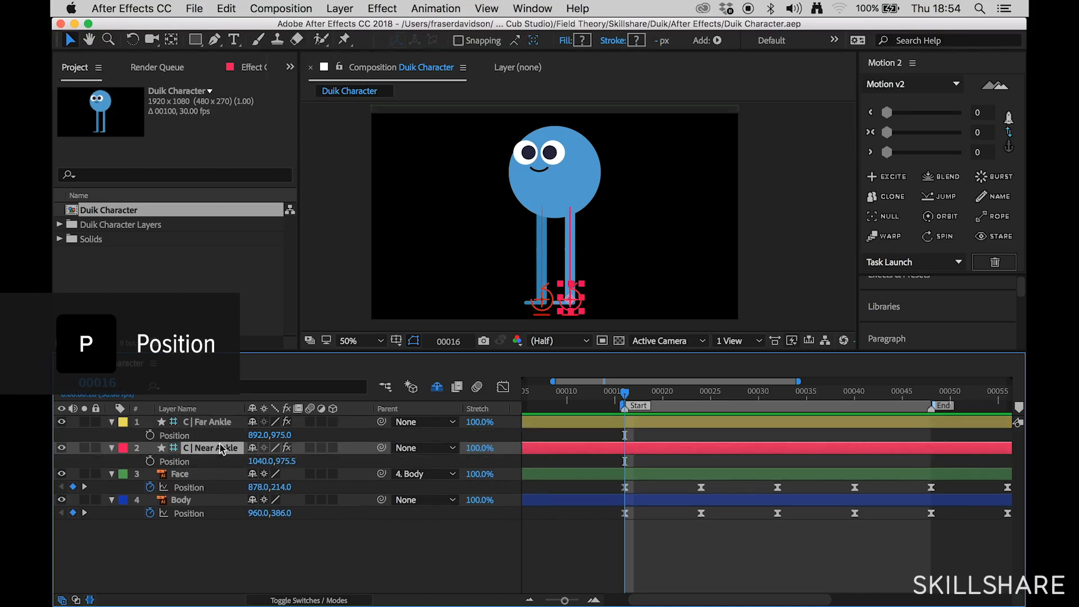
- Nudge the Far Ankle controller back to Position 772.0, 975.0 and start keyframing its Position at frame 16
left_click(623, 434)
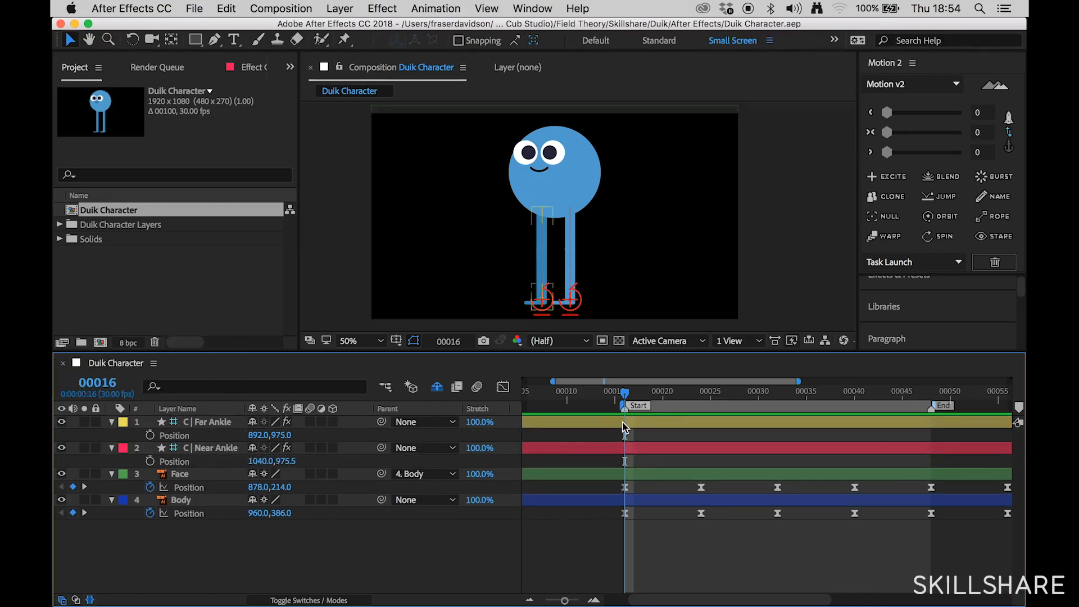
left_click(624, 427)
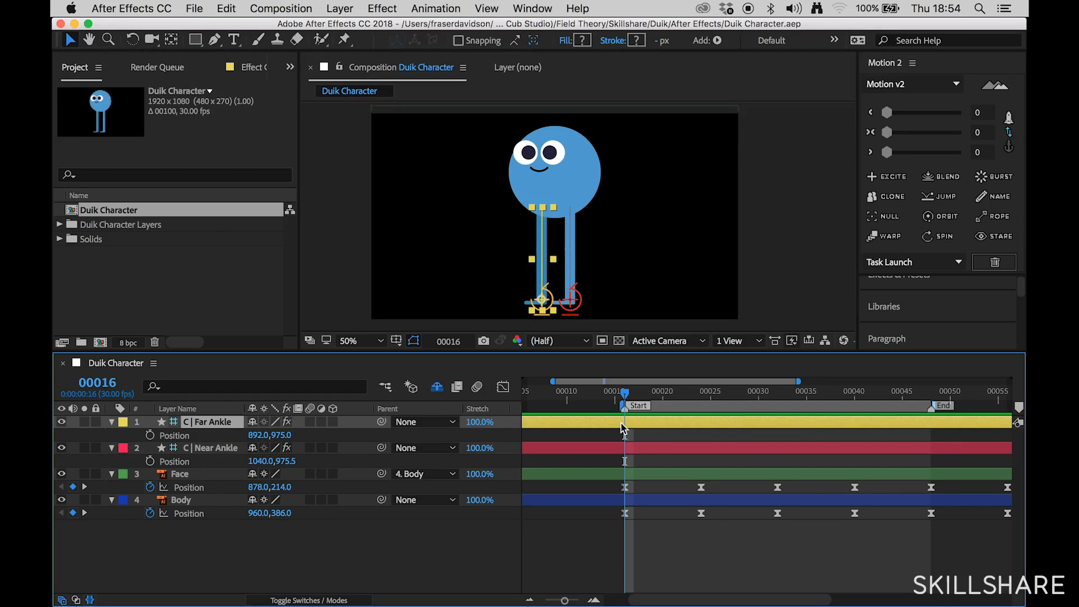
key("Left")
key("Left")
key("Left")
key("Left")
key("Left")
key("Left")
key("Left")
key("Left")
key("Left")
key("Left")
key("Left")
key("Left")
key("Left")
key("Left")
key("Left")
key("Left")
key("Left")
key("Left")
key("Left")
key("Left")
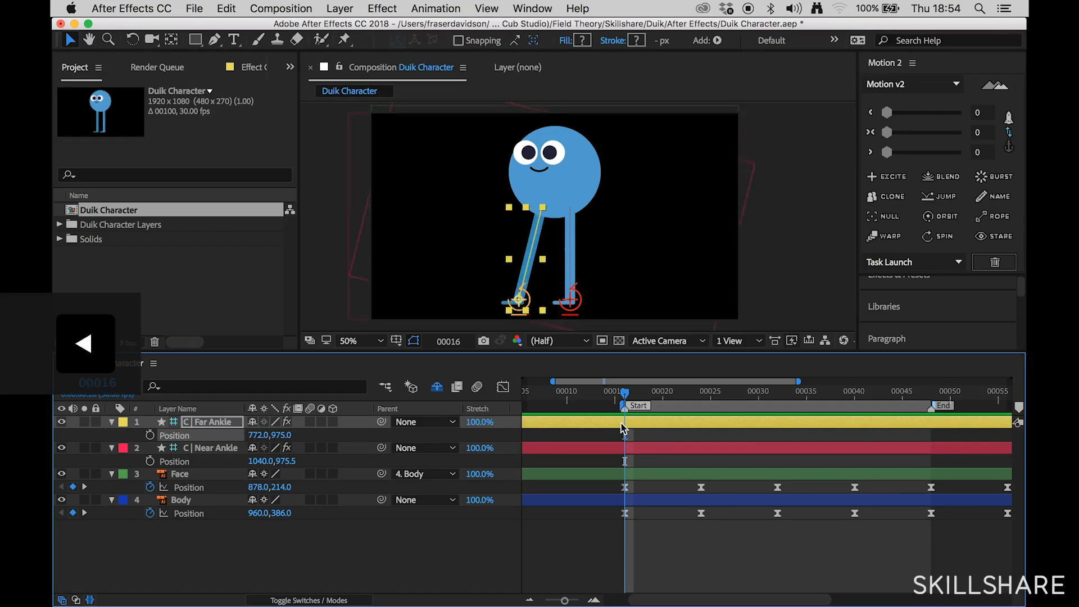
left_click(150, 435)
- Copy the Far Ankle's Position keyframe from frame 16 and paste it at the End marker (frame 48)
left_click(931, 393)
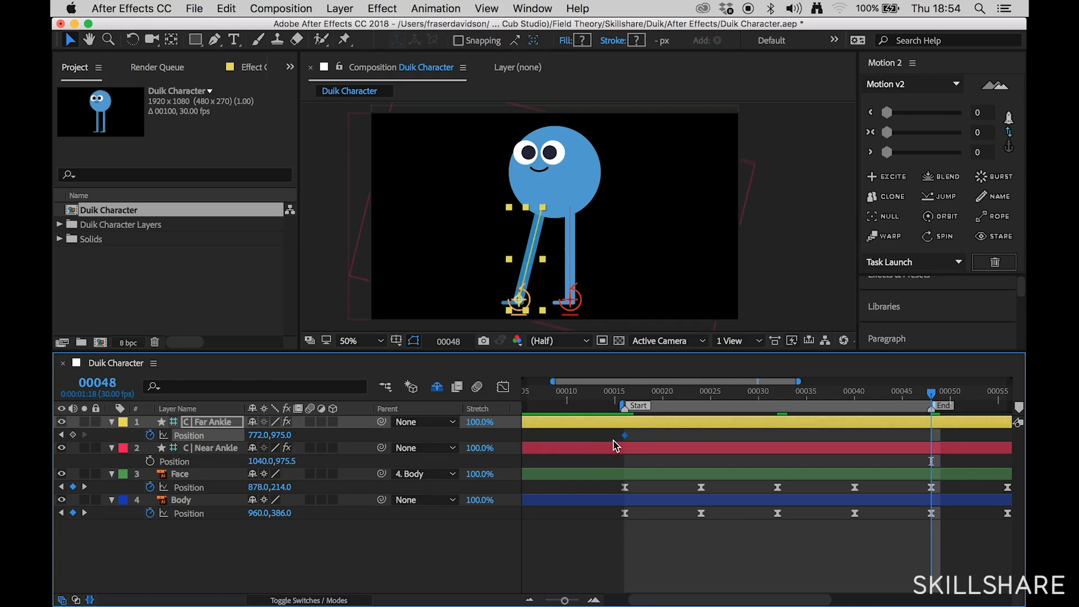
left_click(615, 447)
key("super+d")
key("super+z")
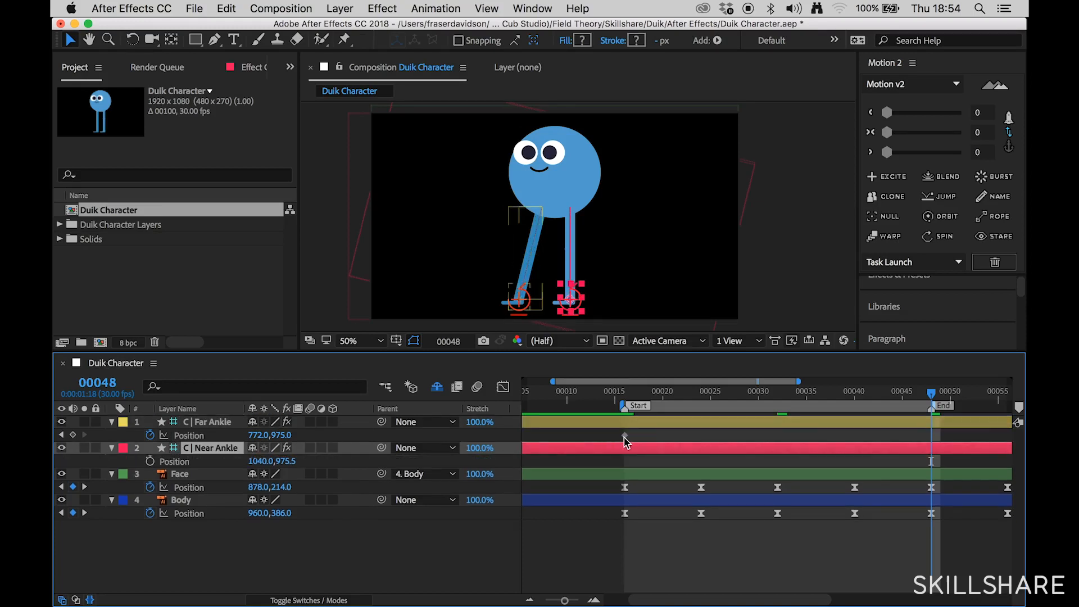
left_click(626, 436)
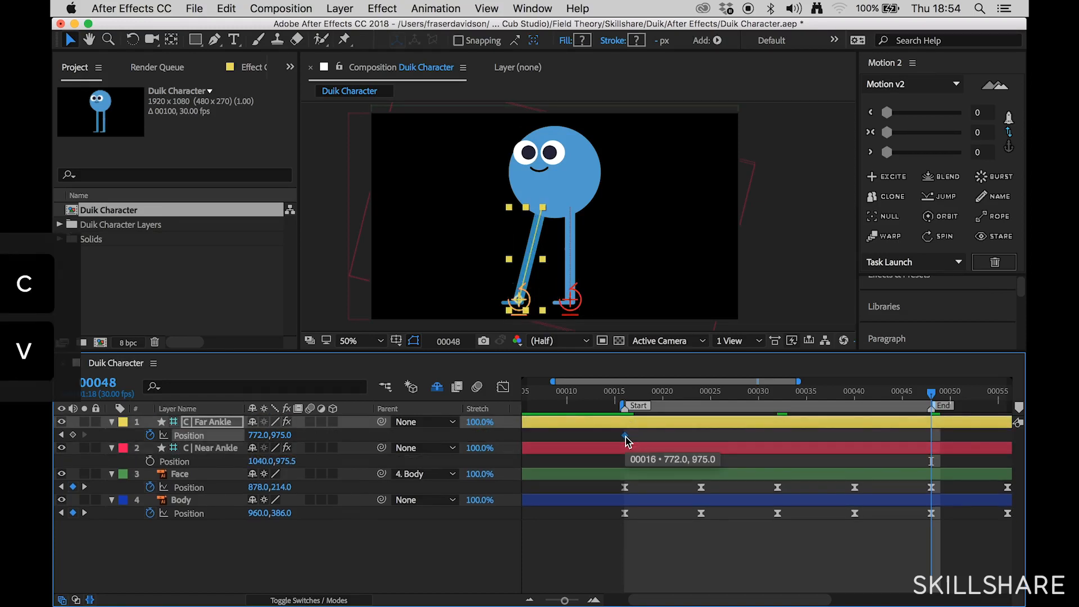
key("super+c")
key("super+v")
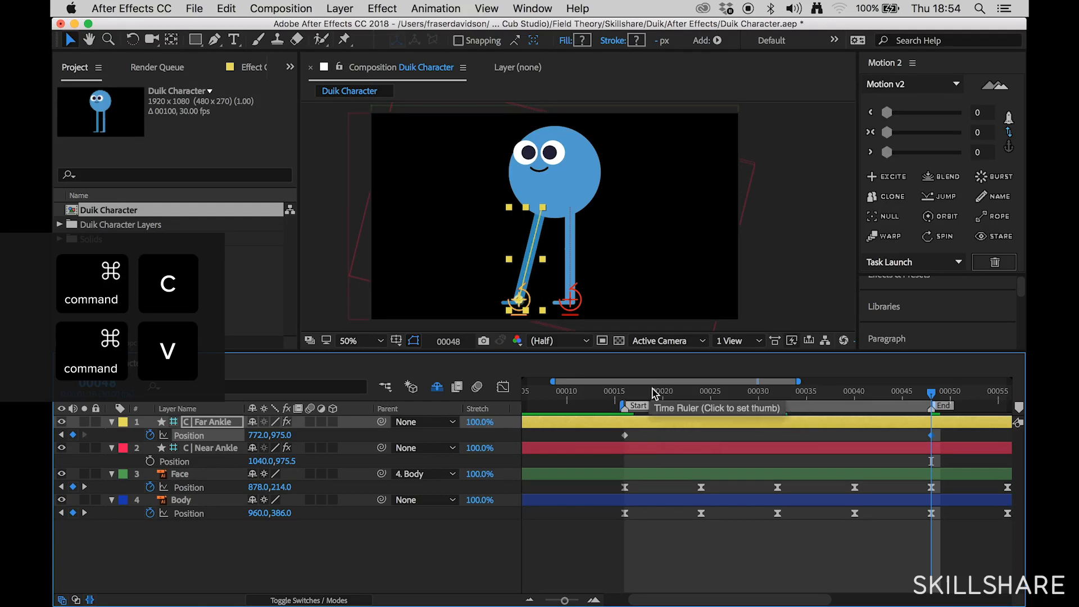
- At frame 16, nudge the Near Ankle controller to Position 1160.0, 975.5 and keyframe its Position there and at the End marker (frame 48)
left_click_drag(627, 405, 634, 455)
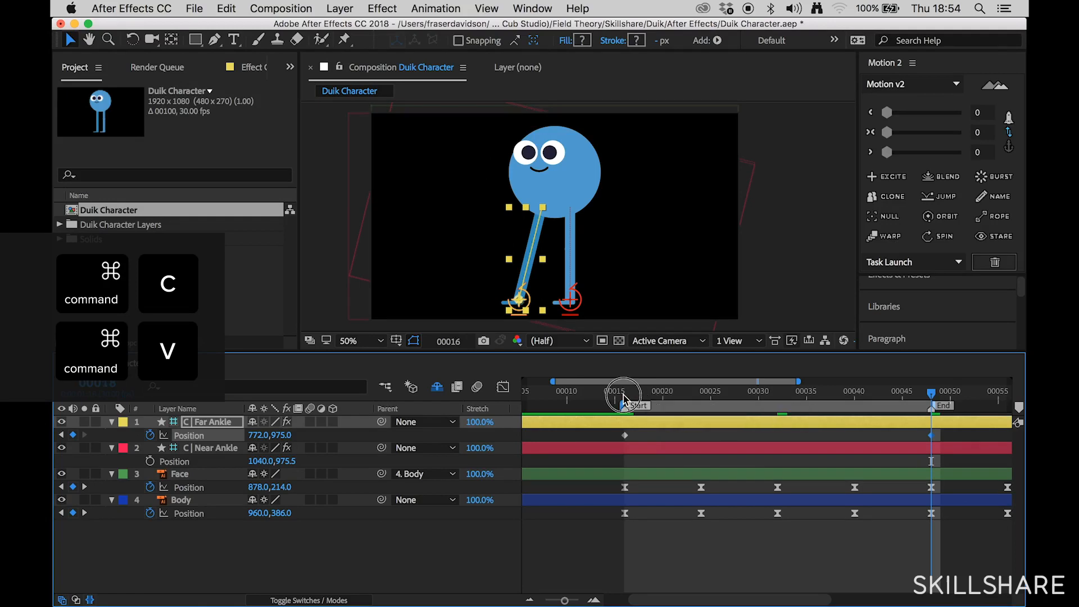
mouse_move(633, 397)
left_mouse_down()
mouse_move(662, 400)
mouse_move(627, 400)
left_mouse_up()
left_click(639, 445)
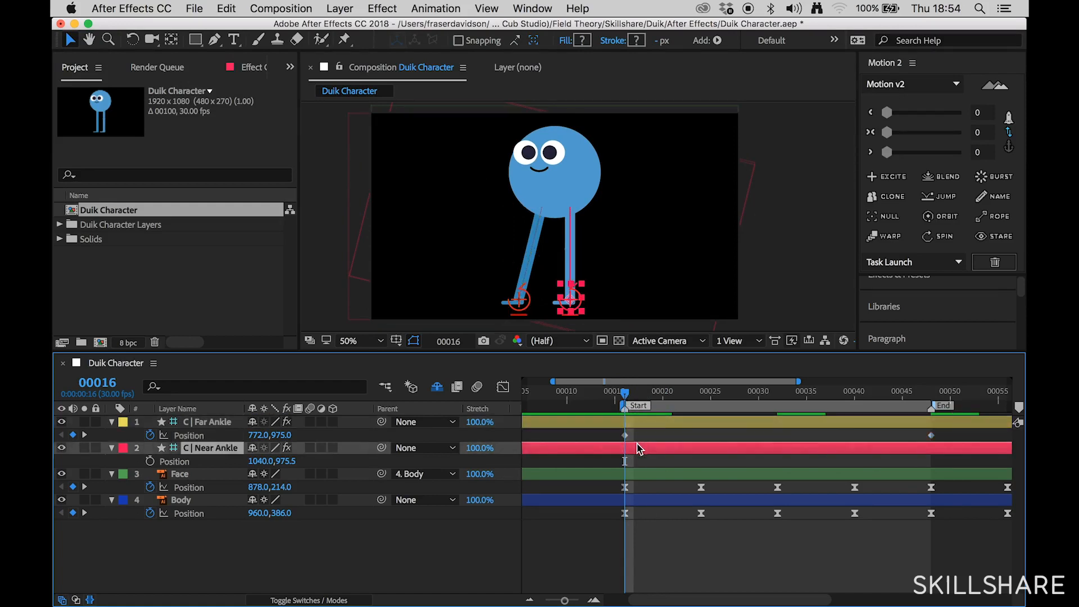
key("shift+Right")
key("shift+Right")
key("shift+Right")
key("shift+Right")
key("shift+Right")
key("shift+Right")
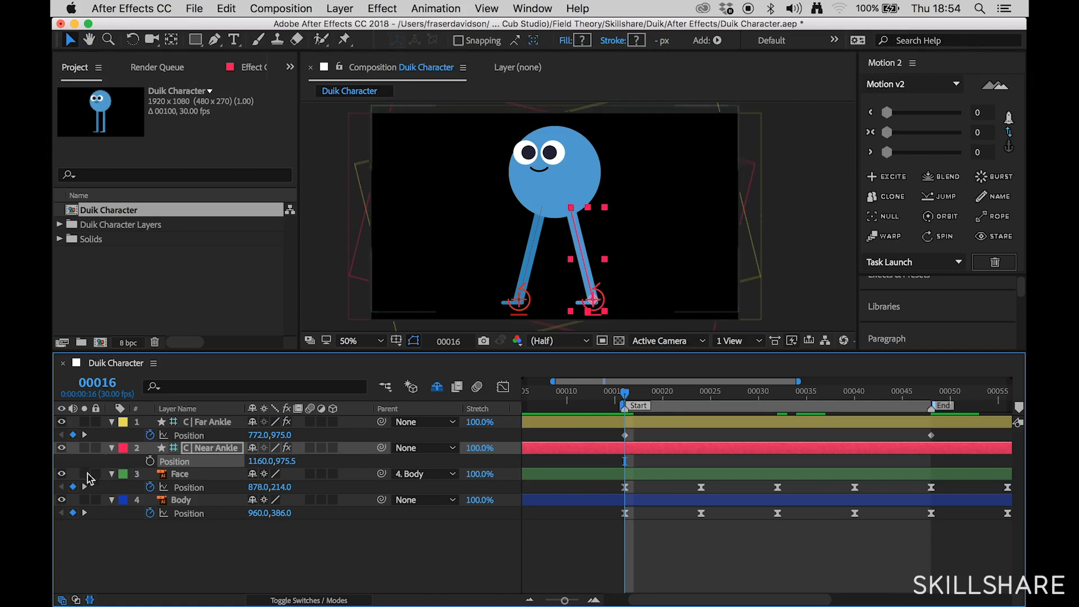
left_click(149, 461)
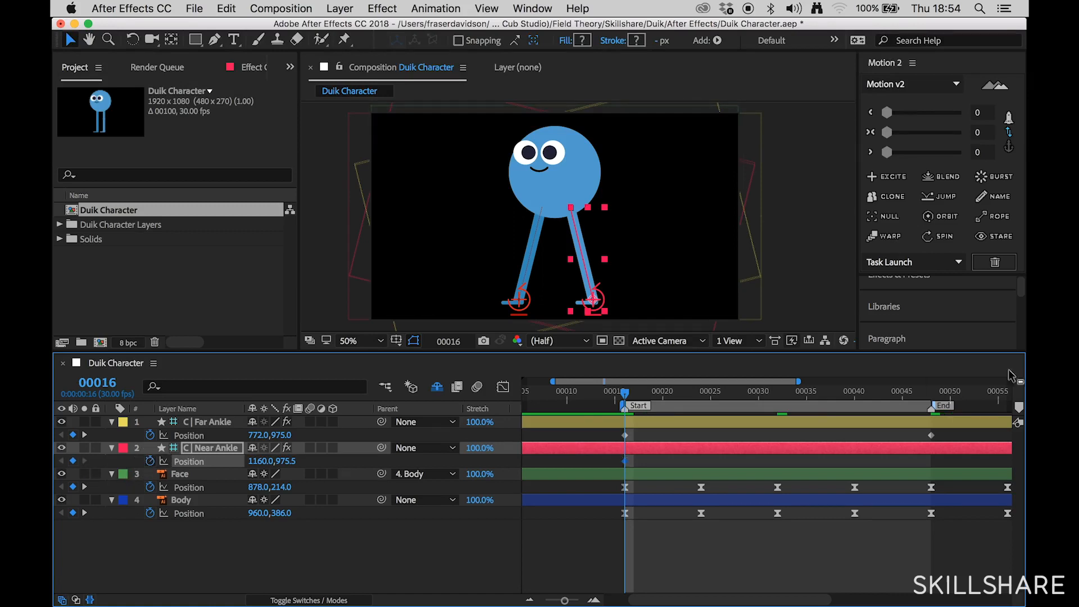
left_click(933, 392)
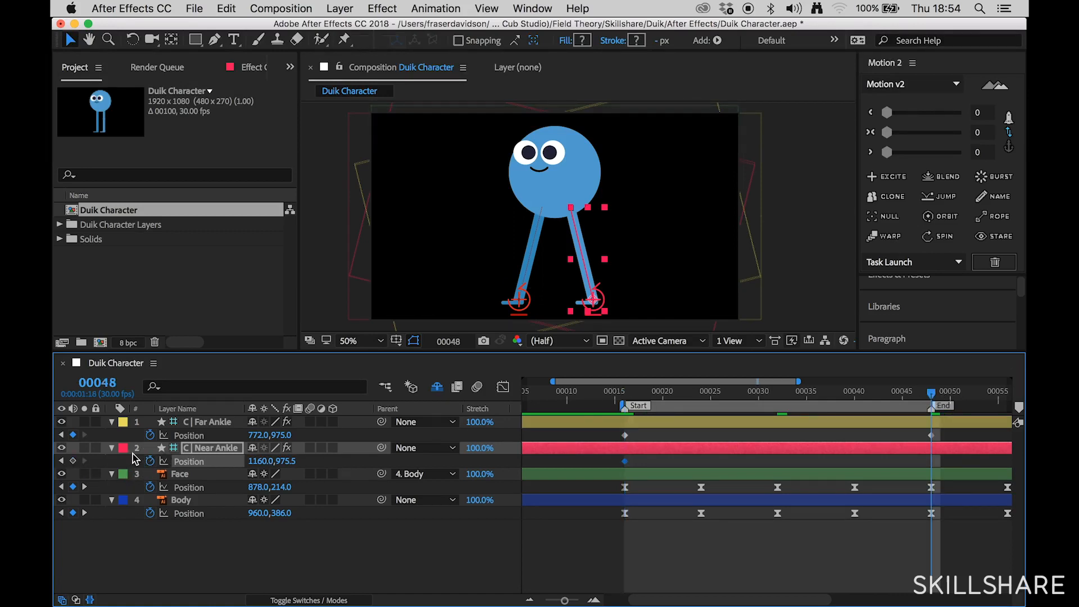
left_click(74, 461)
- At frame 32, nudge the Far Ankle controller forward to Position 1012.0, 975.0
left_click_drag(628, 400, 778, 412)
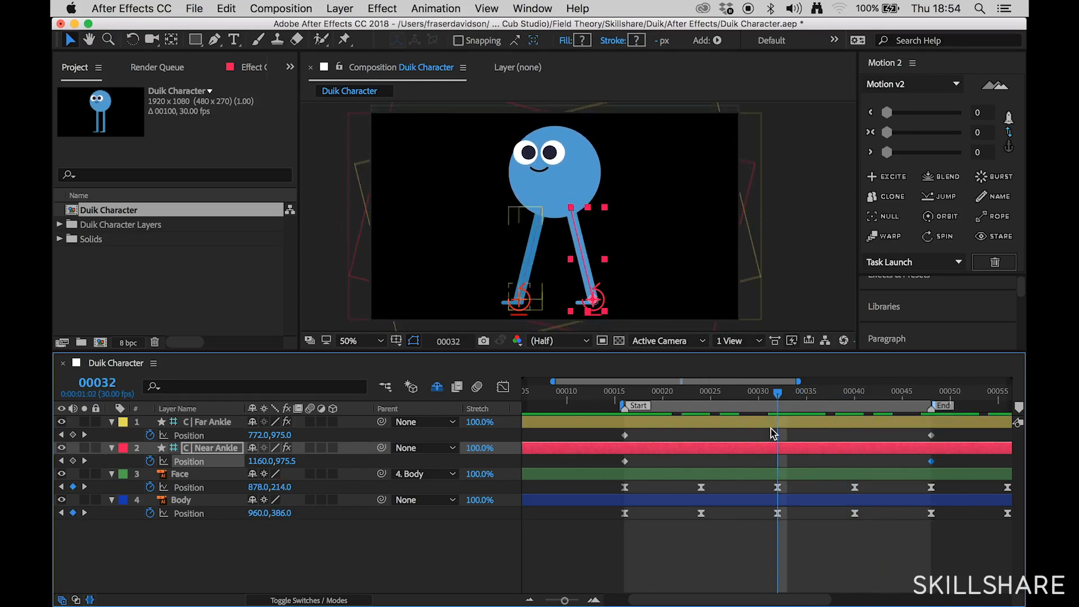
left_click(773, 435)
left_click(775, 427)
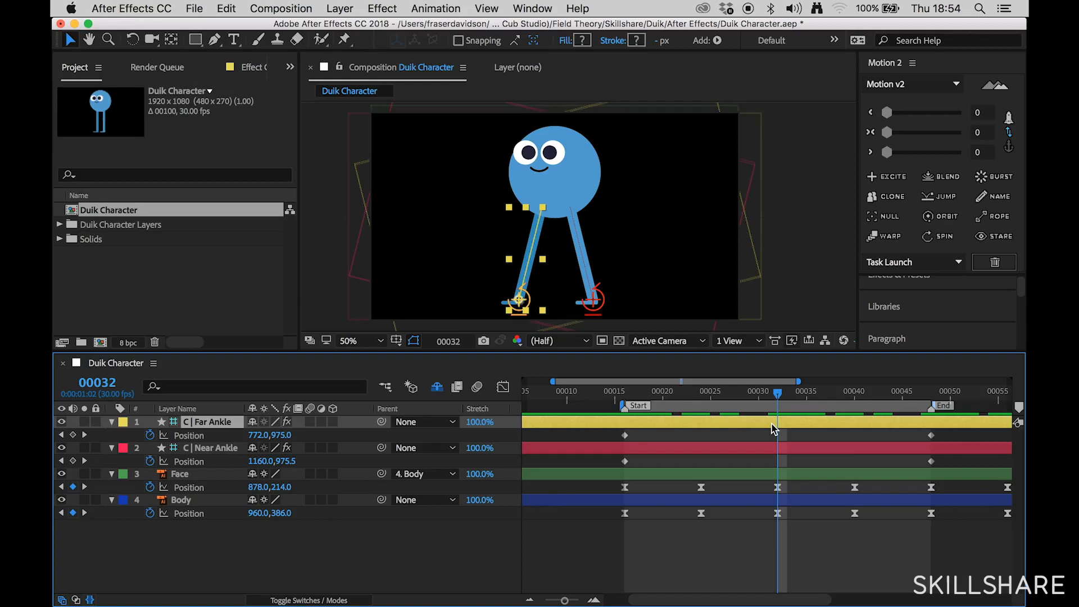
key("shift+Right")
key("shift+Right")
key("shift+Right")
key("shift+Right")
key("shift+Right")
key("shift+Right")
key("shift+Right")
key("shift+Right")
key("shift+Right")
key("shift+Right")
key("shift+Right")
key("shift+Right")
key("shift+Right")
key("shift+Right")
key("shift+Right")
key("shift+Right")
key("shift+Right")
key("shift+Right")
key("shift+Right")
key("shift+Right")
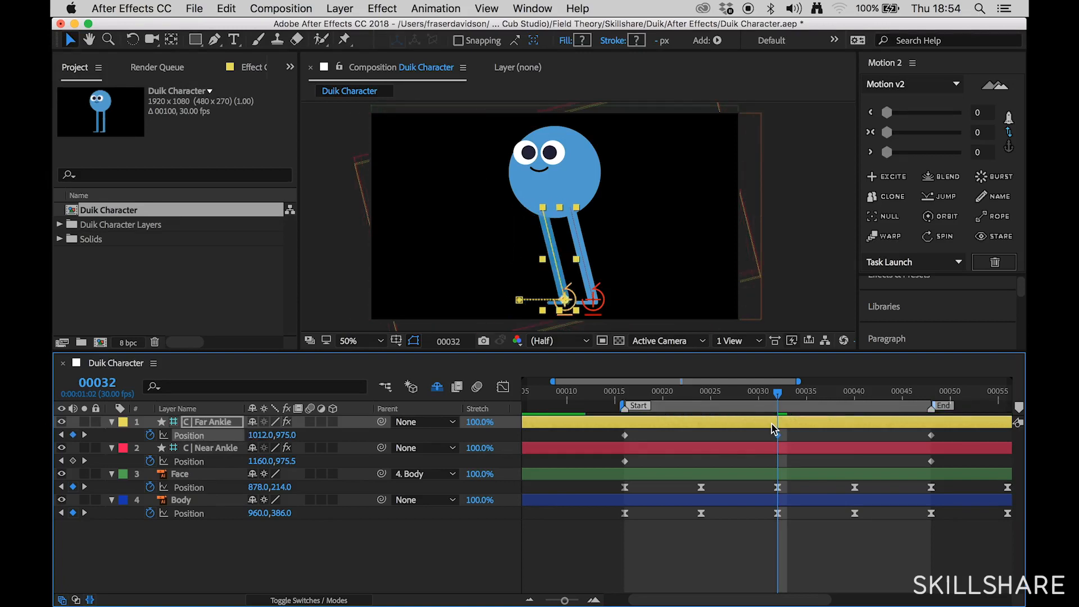
- At frame 32, nudge the Near Ankle controller back to Position 920.0, 975.5, crossing the legs
left_click(774, 448)
key("shift+Left")
key("shift+Left")
key("shift+Left")
key("shift+Left")
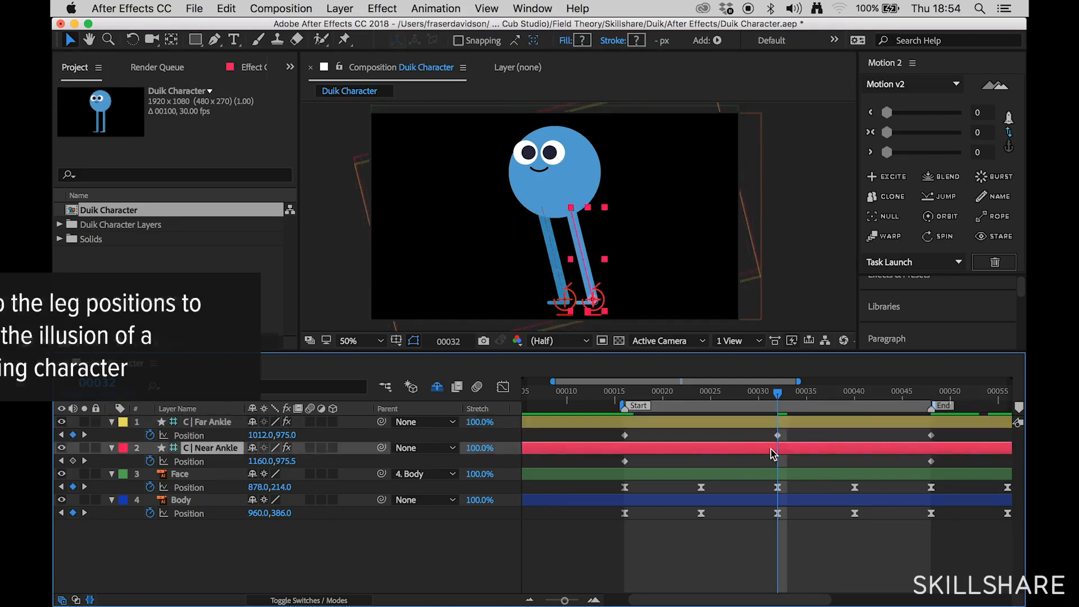
key("shift+Left")
key("shift+Left")
key("shift+Left")
key("shift+Left")
key("shift+Left")
key("shift+Left")
key("shift+Left")
key("shift+Left")
key("shift+Left")
key("shift+Left")
key("shift+Left")
key("shift+Left")
key("shift+Left")
key("shift+Left")
key("shift+Left")
key("shift+Left")
key("shift+Left")
key("shift+Left")
key("shift+Left")
key("shift+Left")
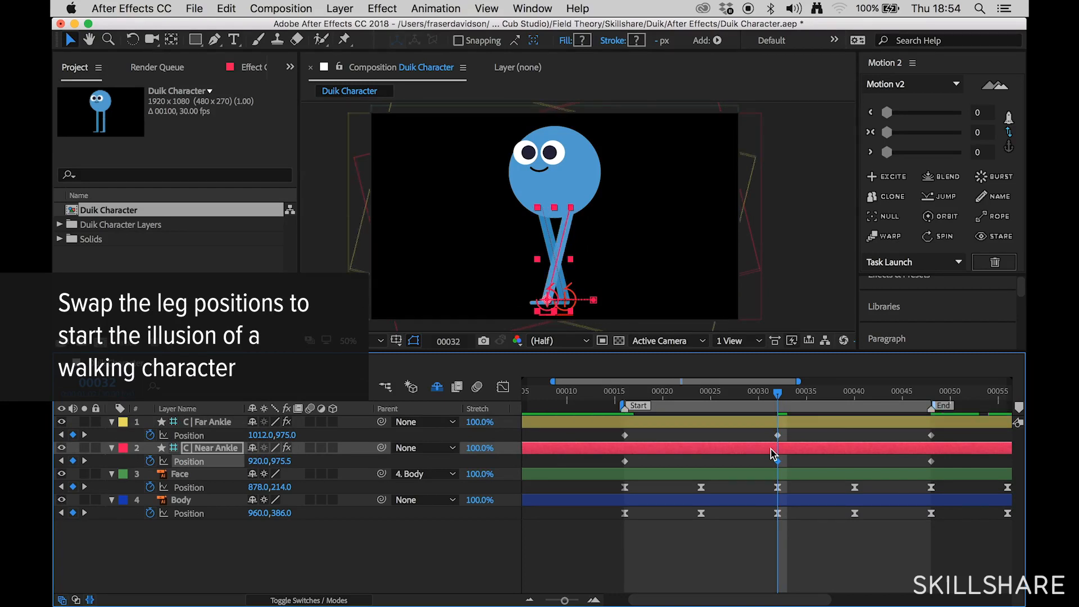
- Apply Easy Ease to all Position keyframes of the Far Ankle and Near Ankle layers
left_click_drag(938, 432, 620, 466)
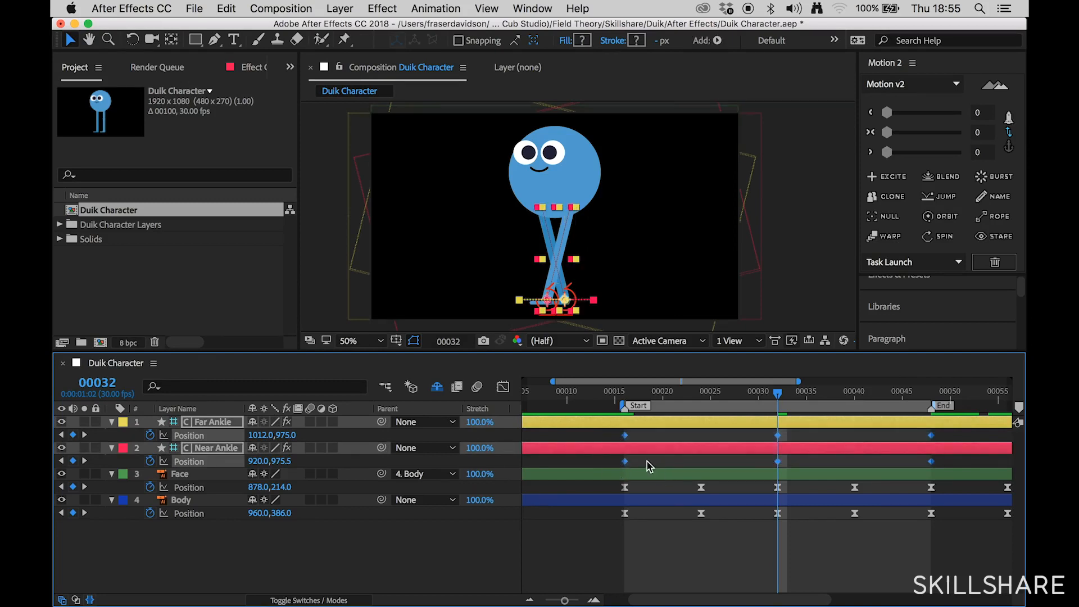
left_click(443, 10)
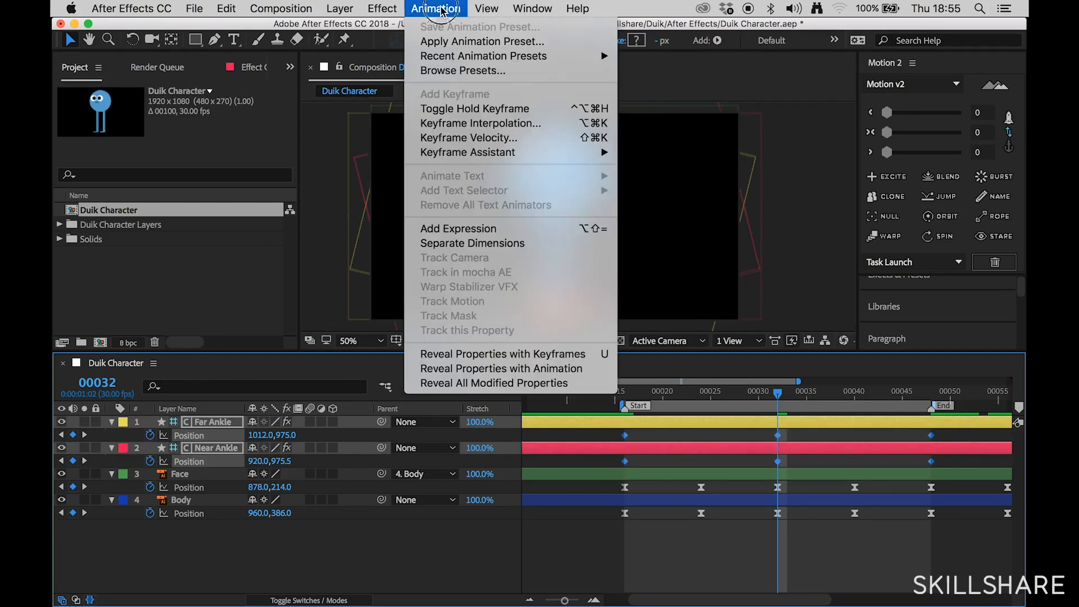
mouse_move(465, 154)
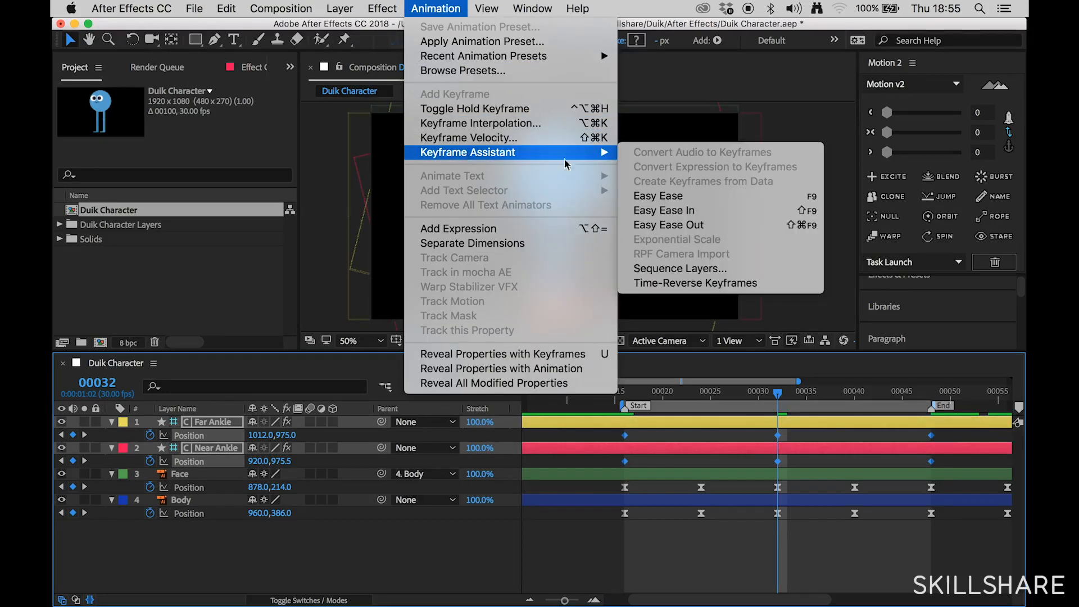
left_click(666, 197)
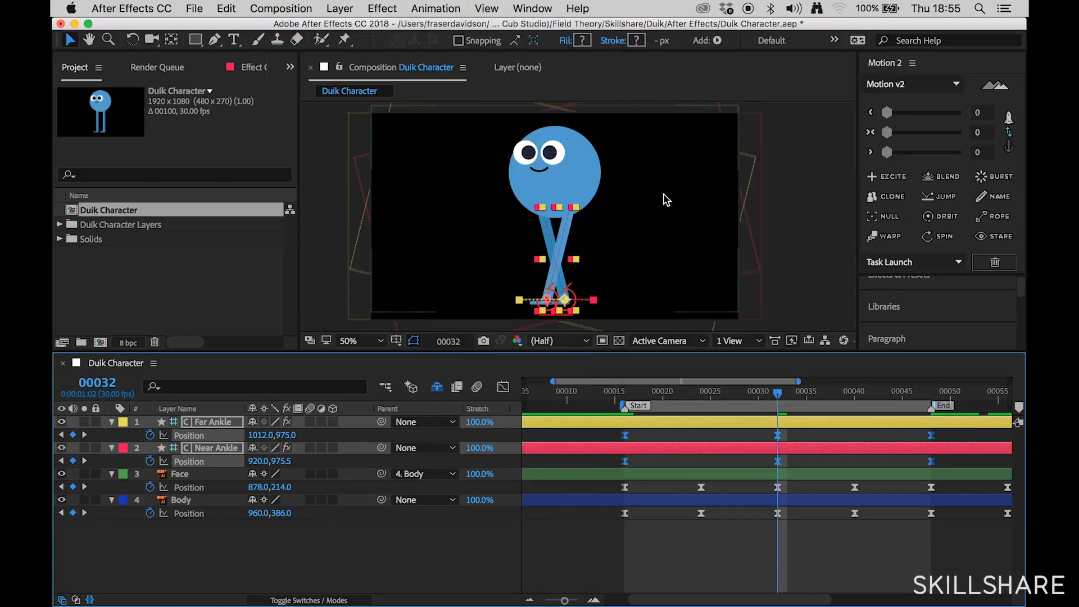
- Deselect the ankle keyframes and play back the eased leg movement
right_click(625, 438)
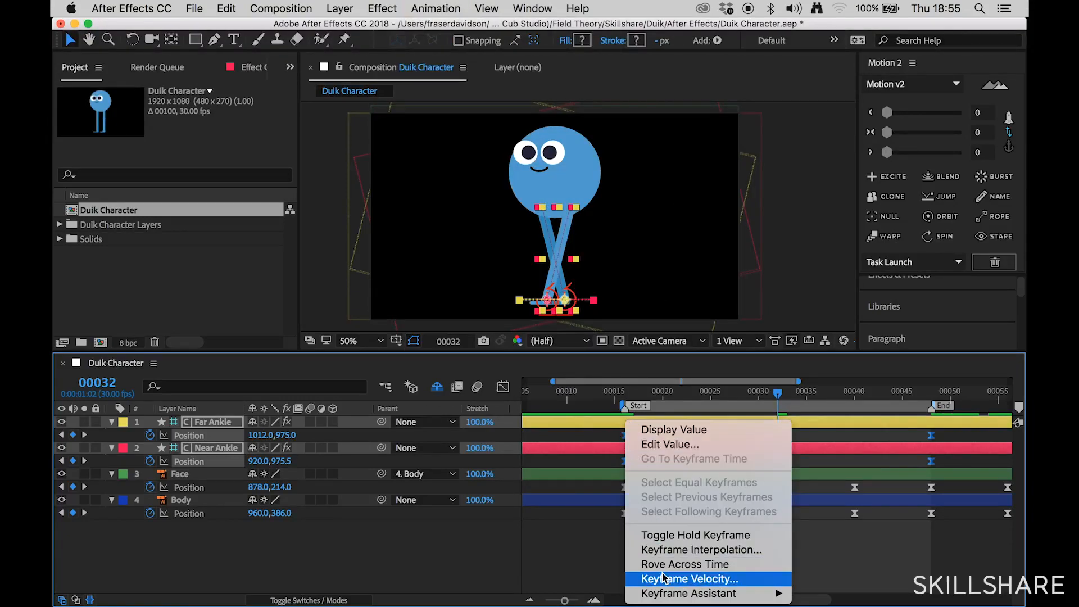
left_click(592, 556)
left_click(623, 558)
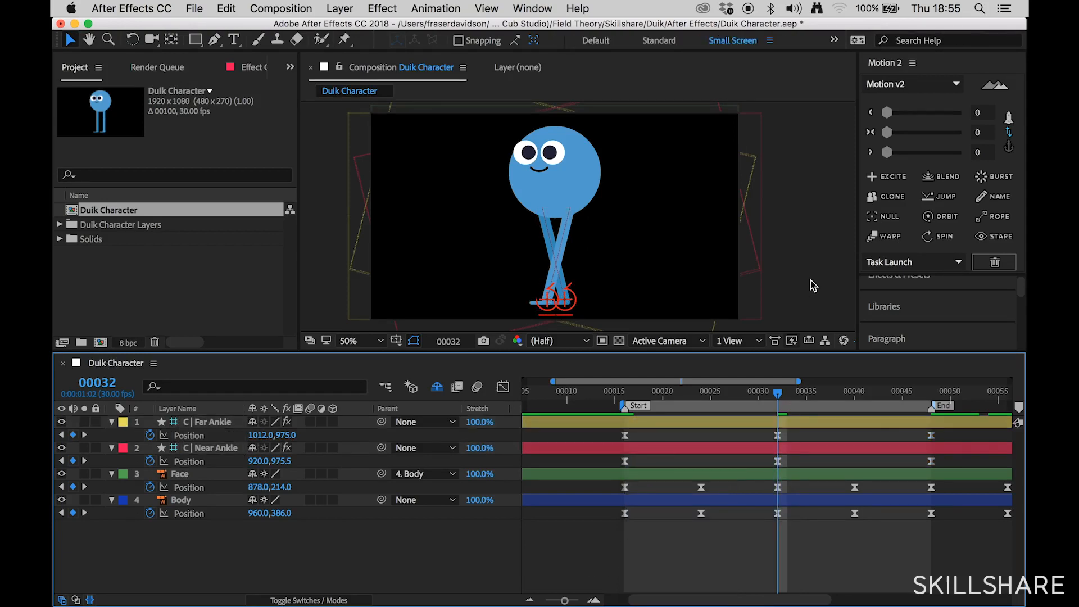
key("space")
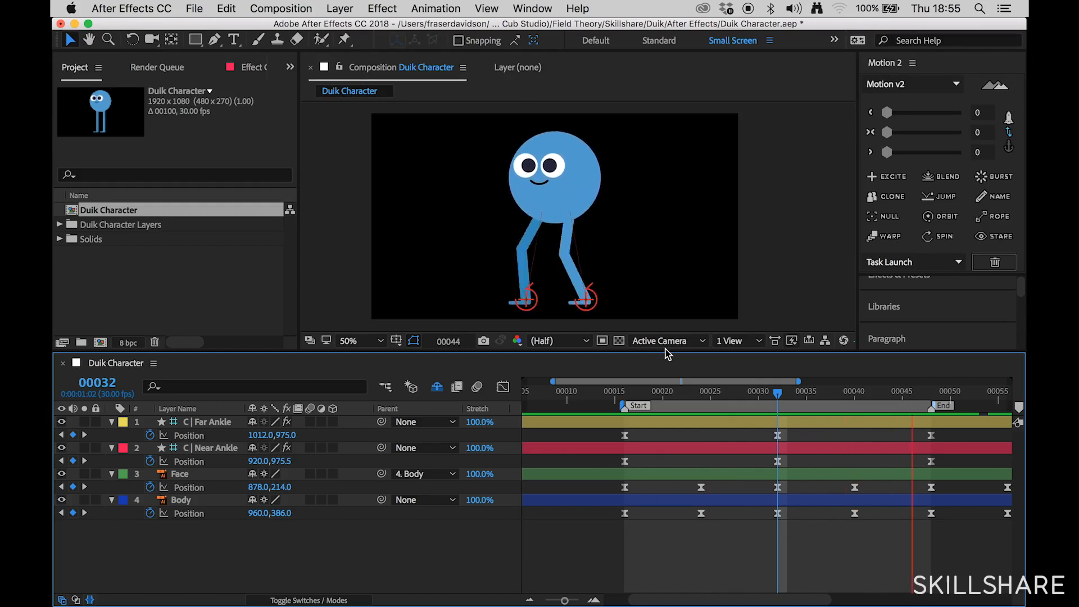
- At frame 40, raise the Far Ankle controller to Position 892.0, 895.0 so the far foot lifts as it moves forward
left_click(628, 392)
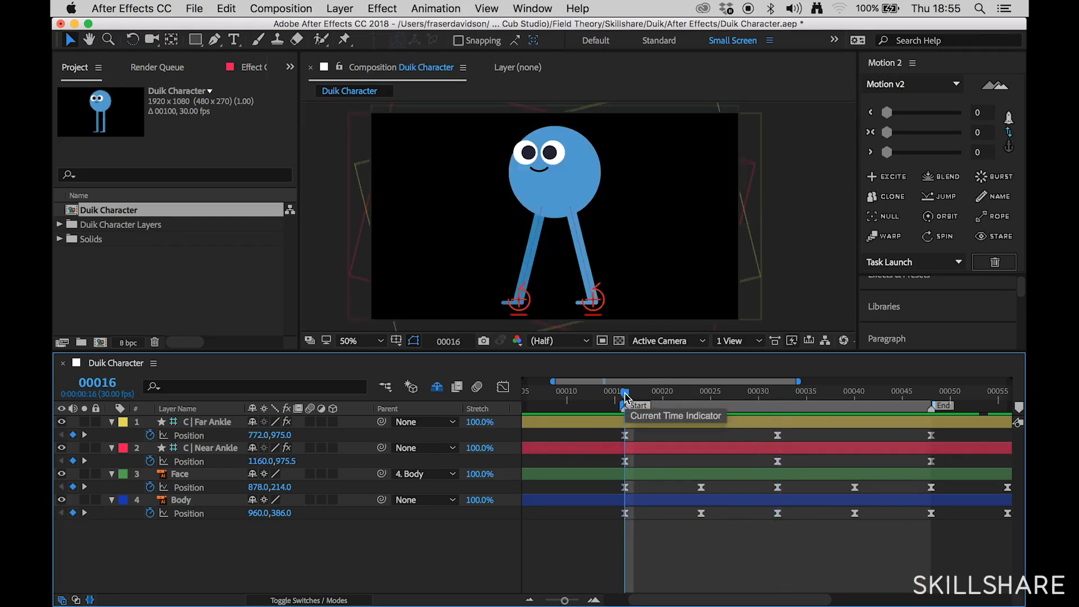
left_click(628, 395)
left_click_drag(630, 397, 855, 403)
left_click(631, 416)
left_click(846, 434)
left_click(851, 423)
key("shift+Up")
key("shift+Up")
key("shift+Up")
key("shift+Up")
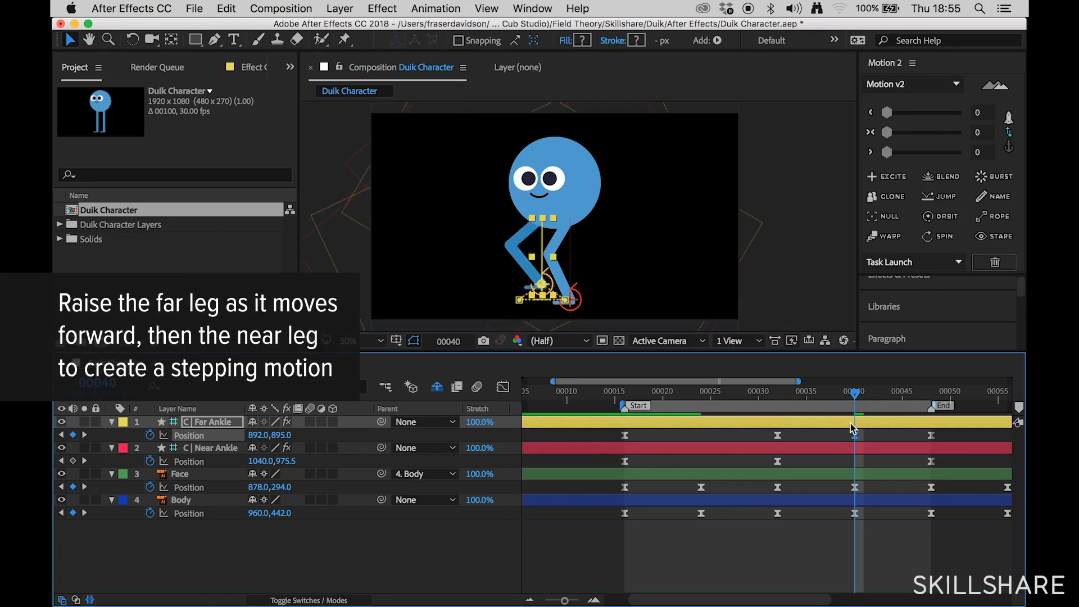
- At frame 24, raise the Near Ankle controller to Position 1040.0, 895.5 so the near foot lifts mid-step
left_click(700, 401)
key("Page_Down")
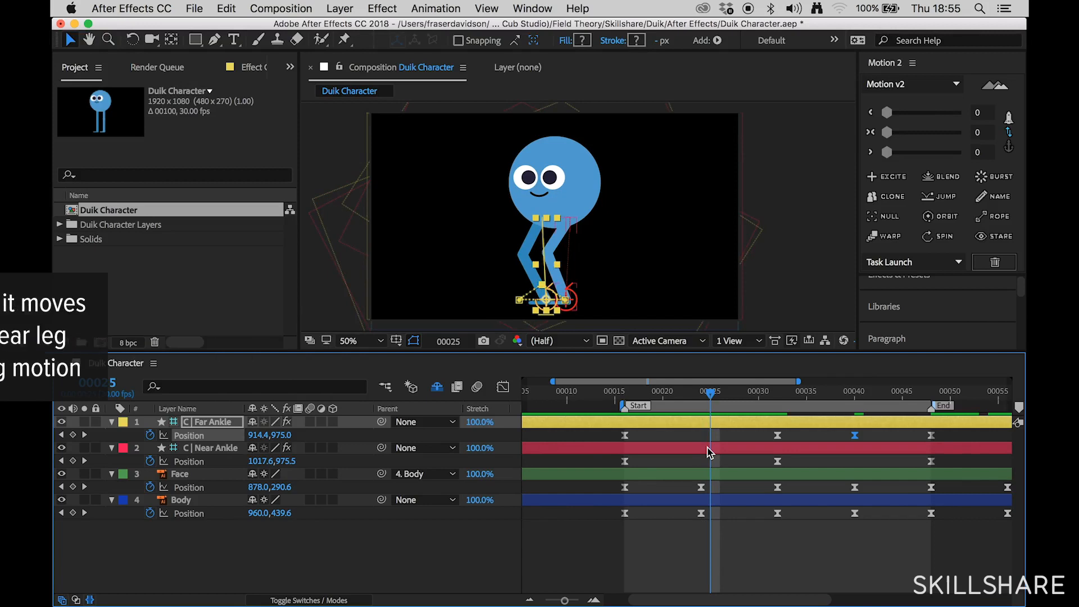
left_click(699, 394)
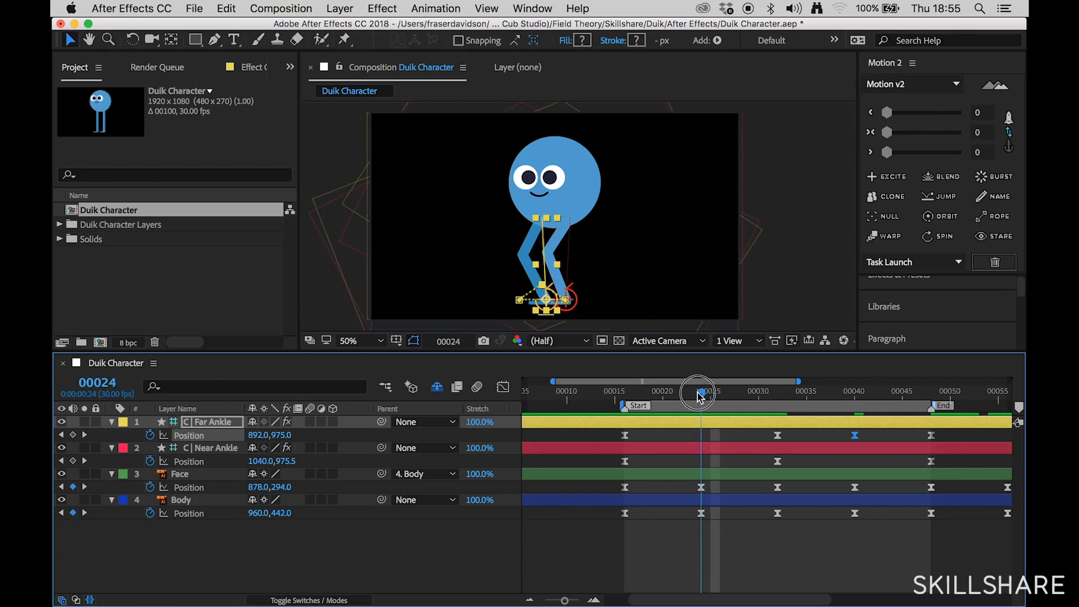
left_click(706, 451)
key("shift+Up")
key("shift+Up")
key("shift+Up")
key("shift+Up")
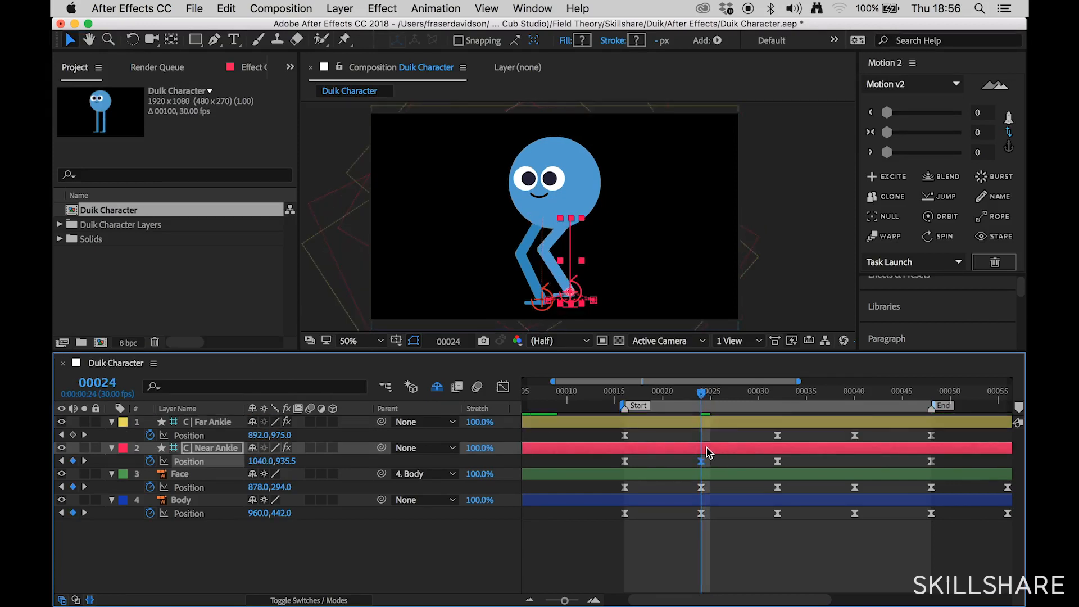
- Deselect the layers and play back the stepping motion from the Start marker at frame 16
left_click(739, 534)
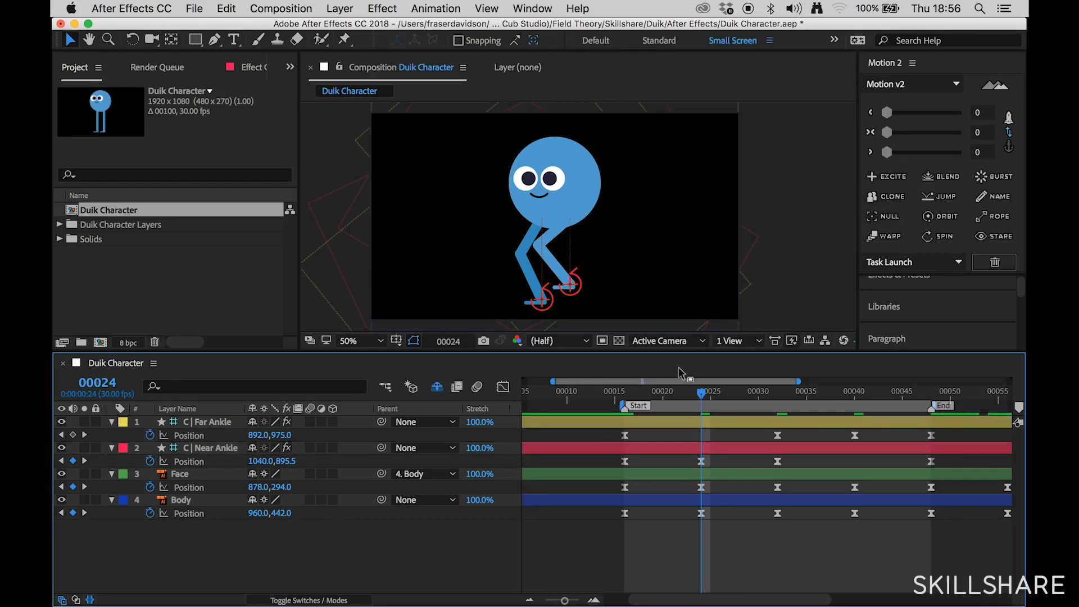
left_click(624, 393)
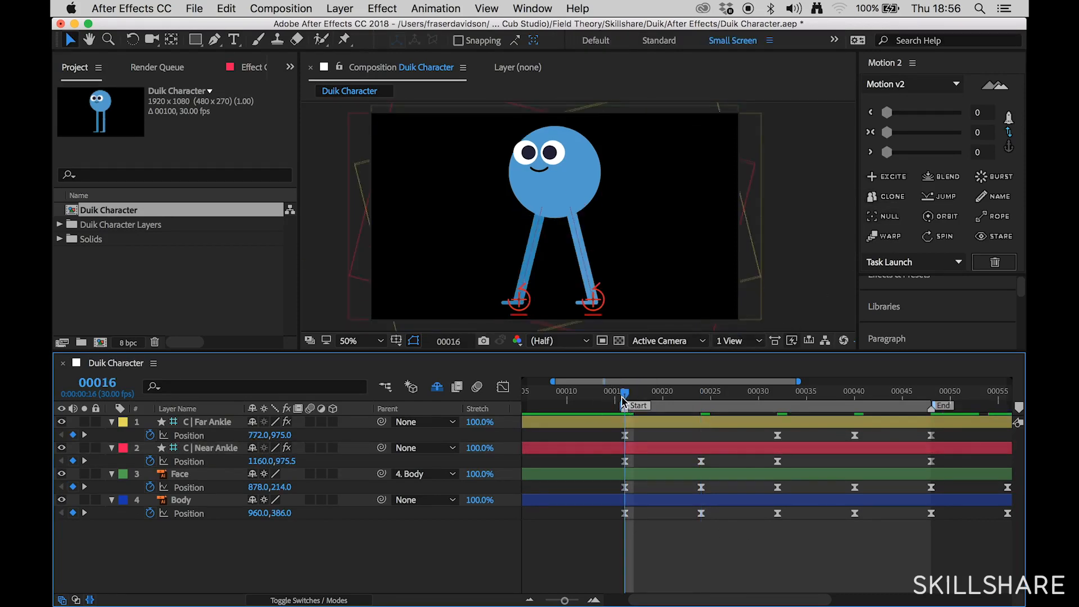
key("space")
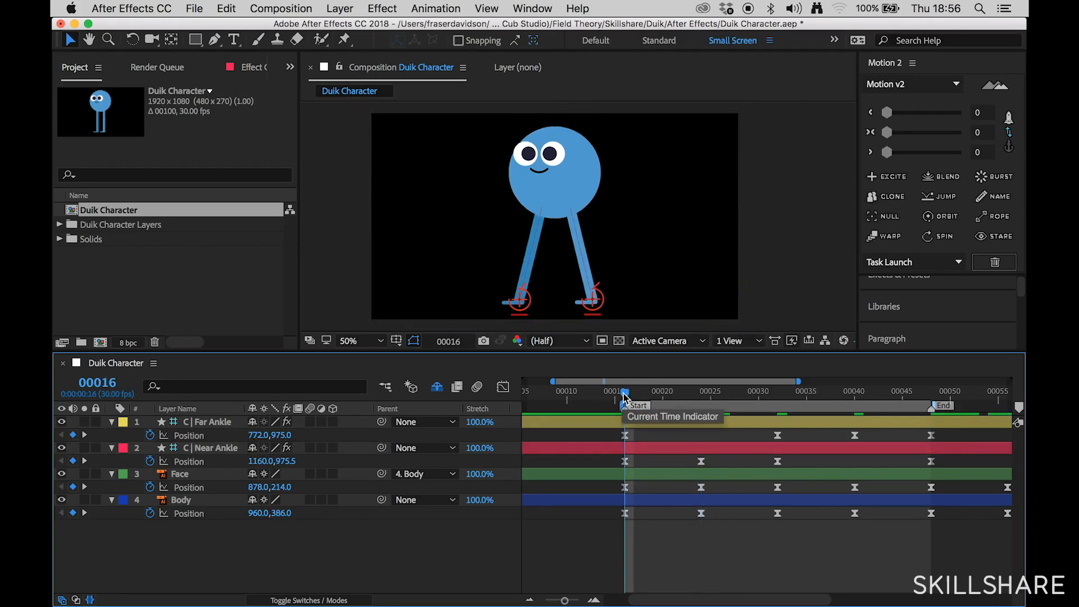